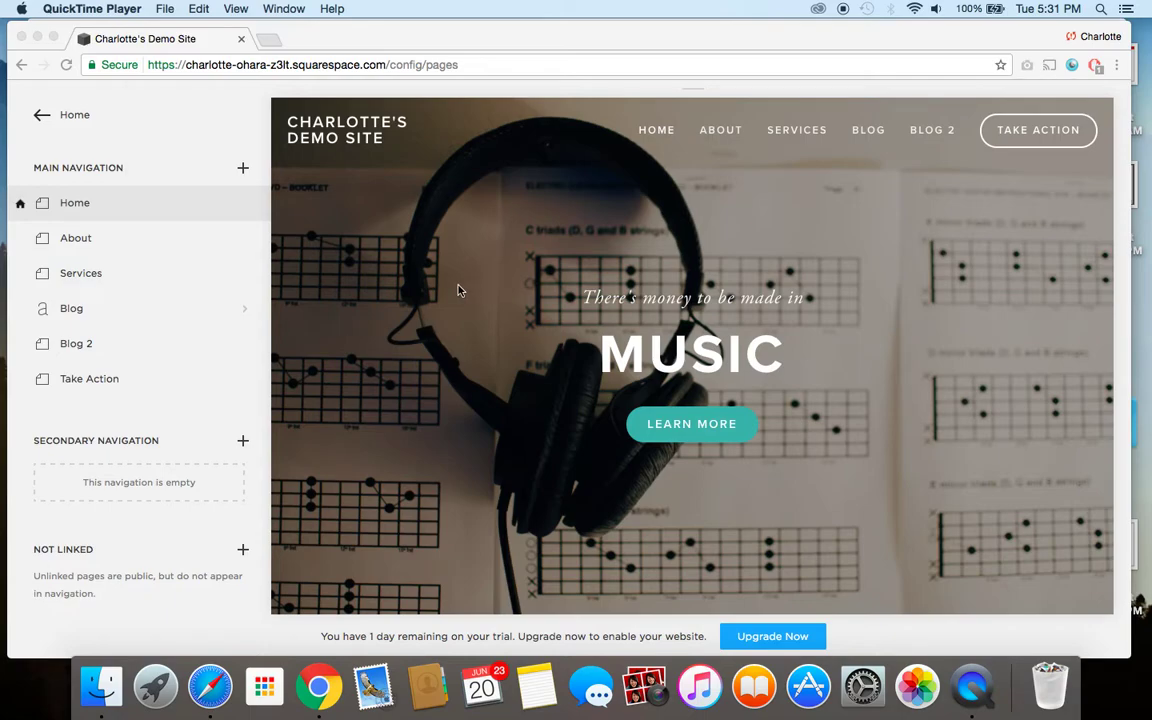
Scroll the Home page preview down to the footer with the social icons and Search field
{"action": "scroll", "coordinate": [457, 303], "scroll_direction": "down", "scroll_amount": 3}
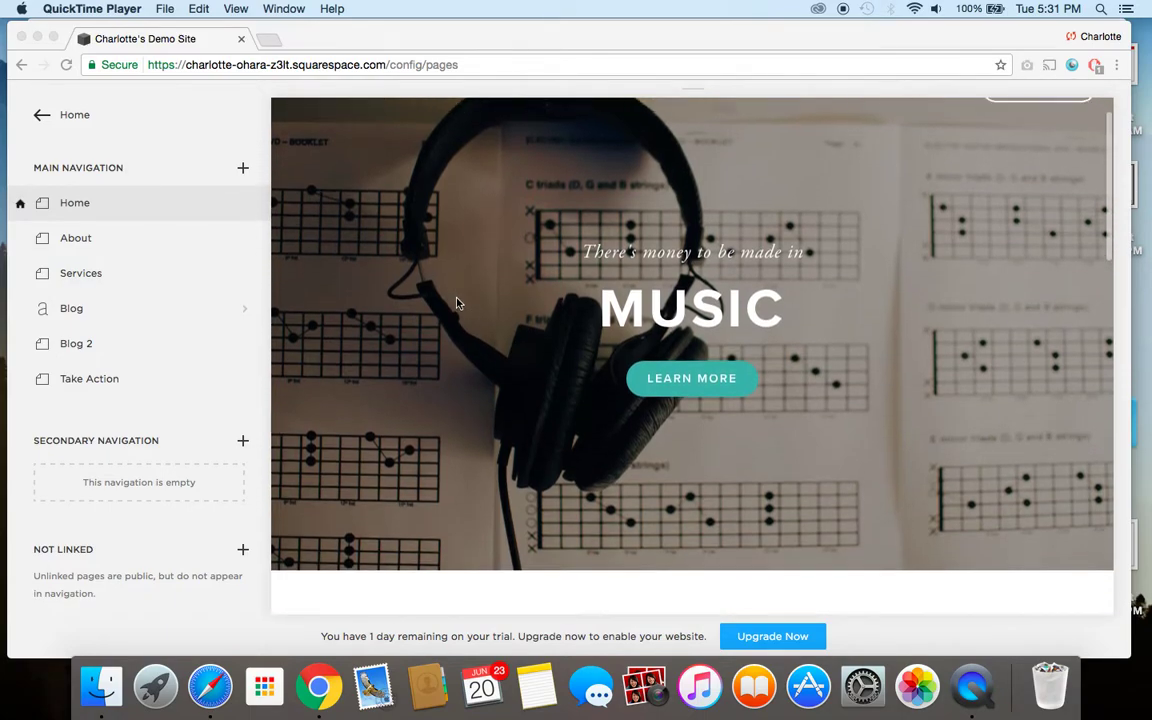
{"action": "scroll", "coordinate": [457, 303], "scroll_direction": "down", "scroll_amount": 1}
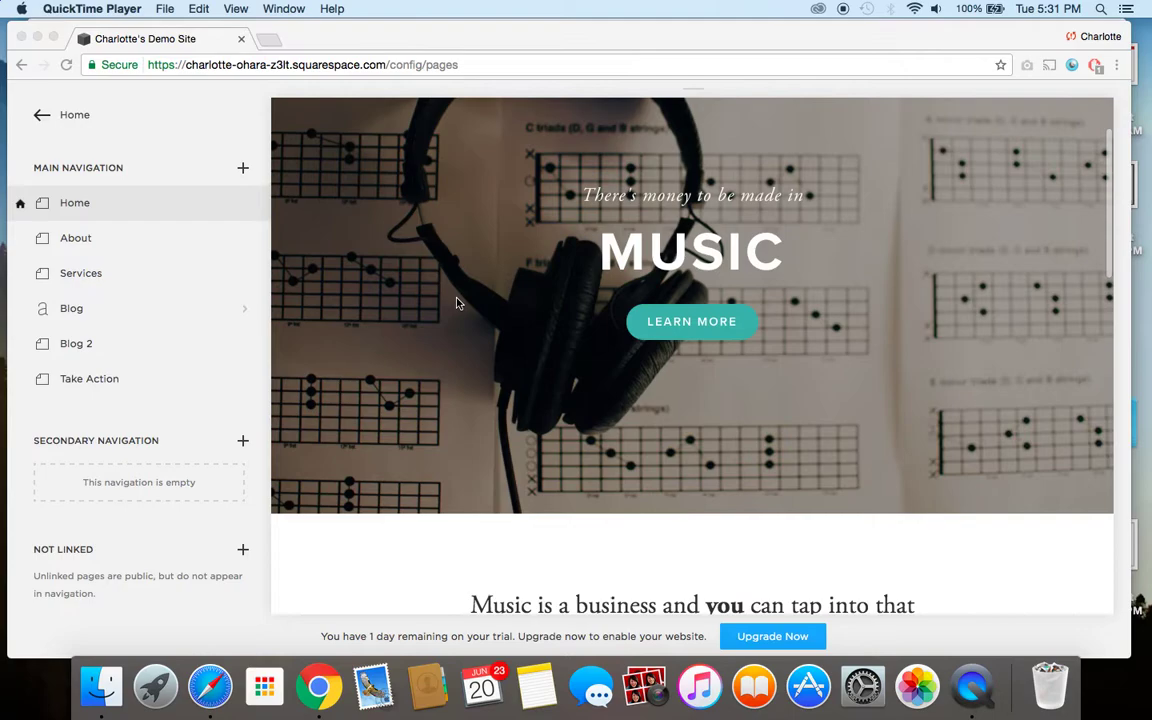
{"action": "scroll", "coordinate": [457, 303], "scroll_direction": "down", "scroll_amount": 8}
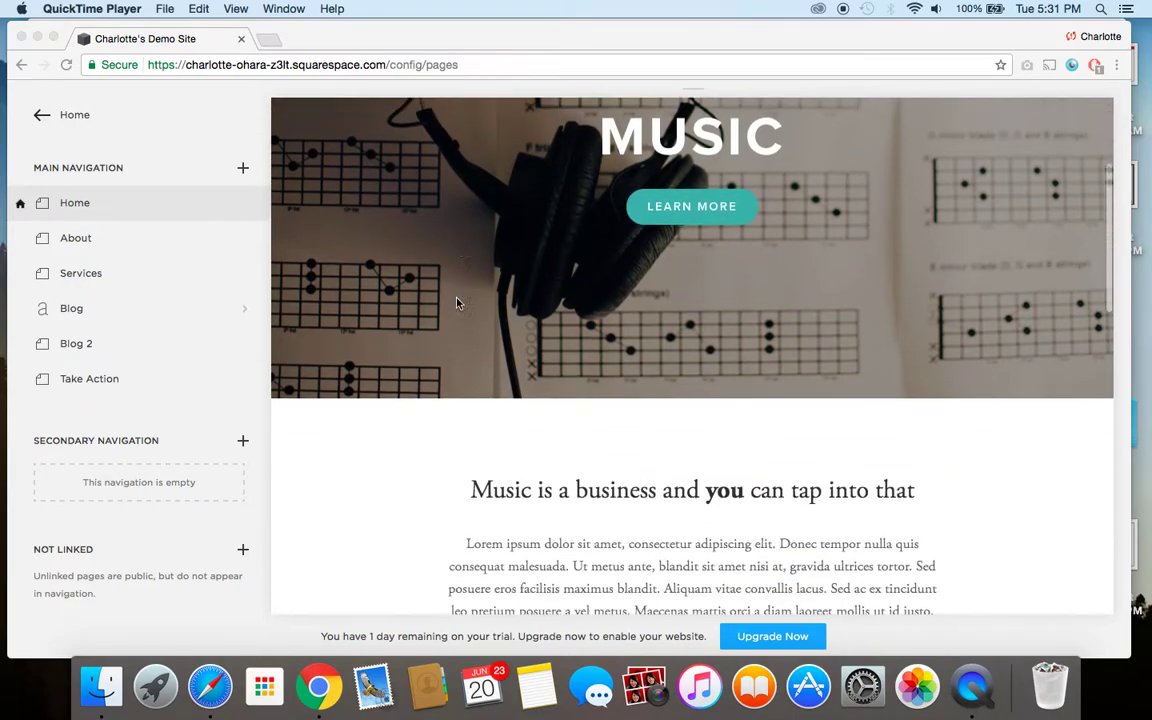
{"action": "scroll", "coordinate": [457, 303], "scroll_direction": "down", "scroll_amount": 12}
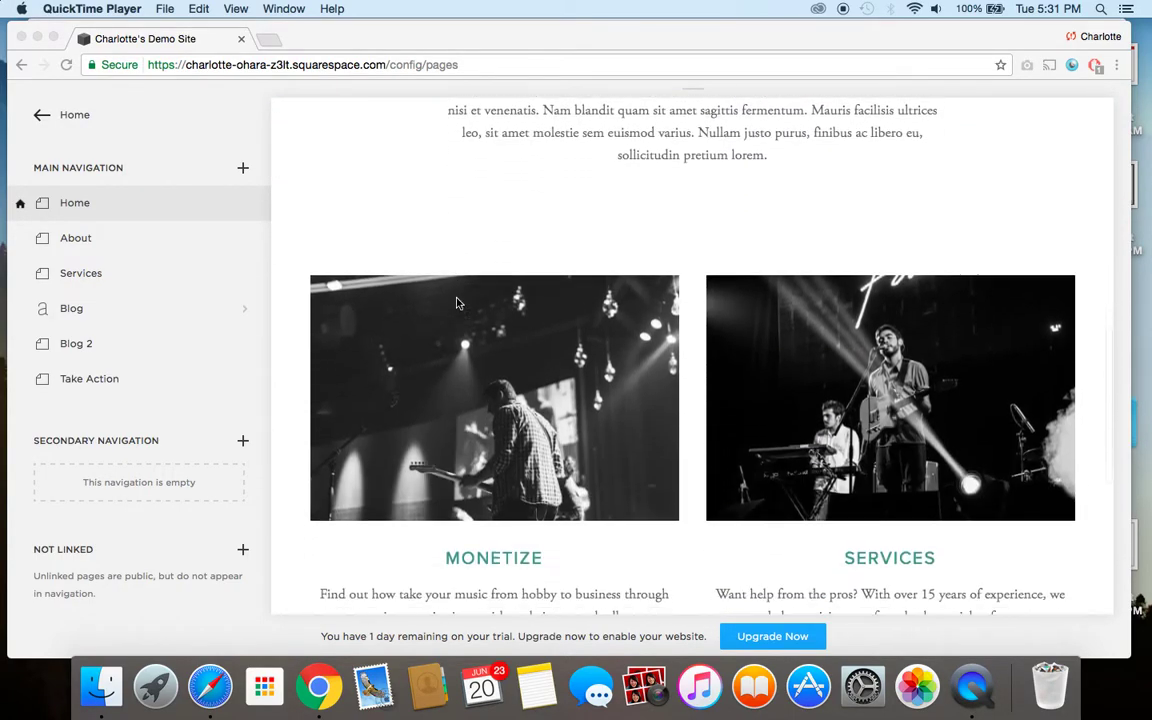
{"action": "scroll", "coordinate": [457, 303], "scroll_direction": "down", "scroll_amount": 1}
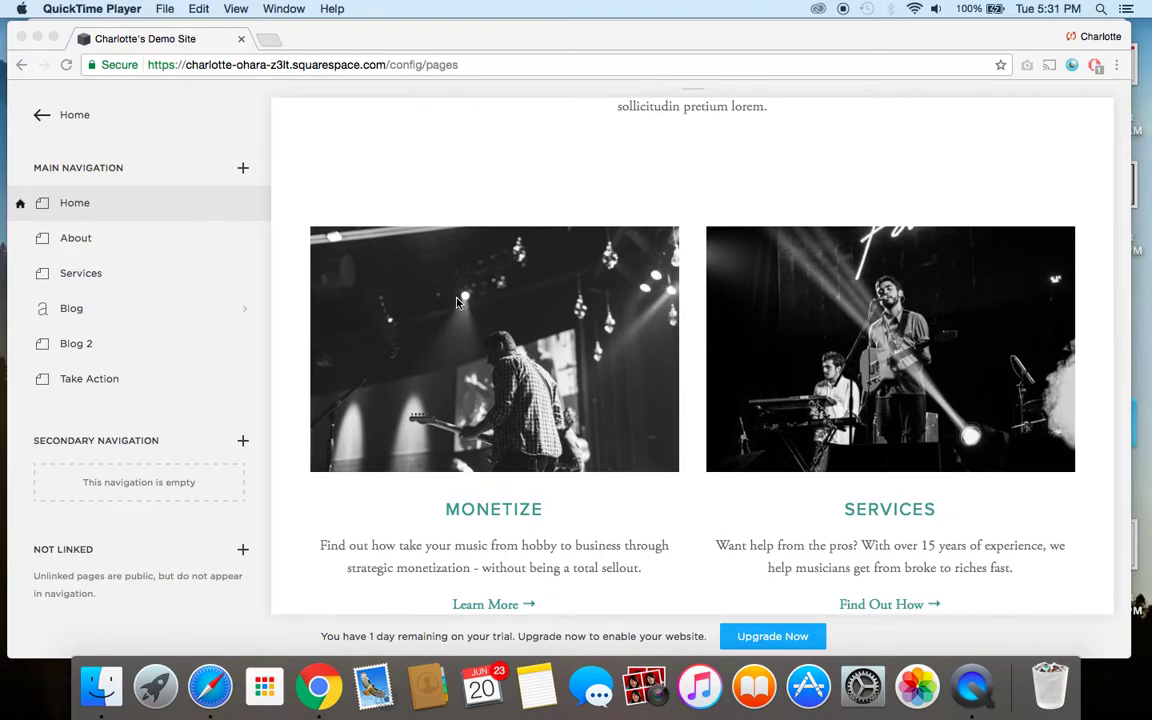
{"action": "scroll", "coordinate": [457, 303], "scroll_direction": "down", "scroll_amount": 2}
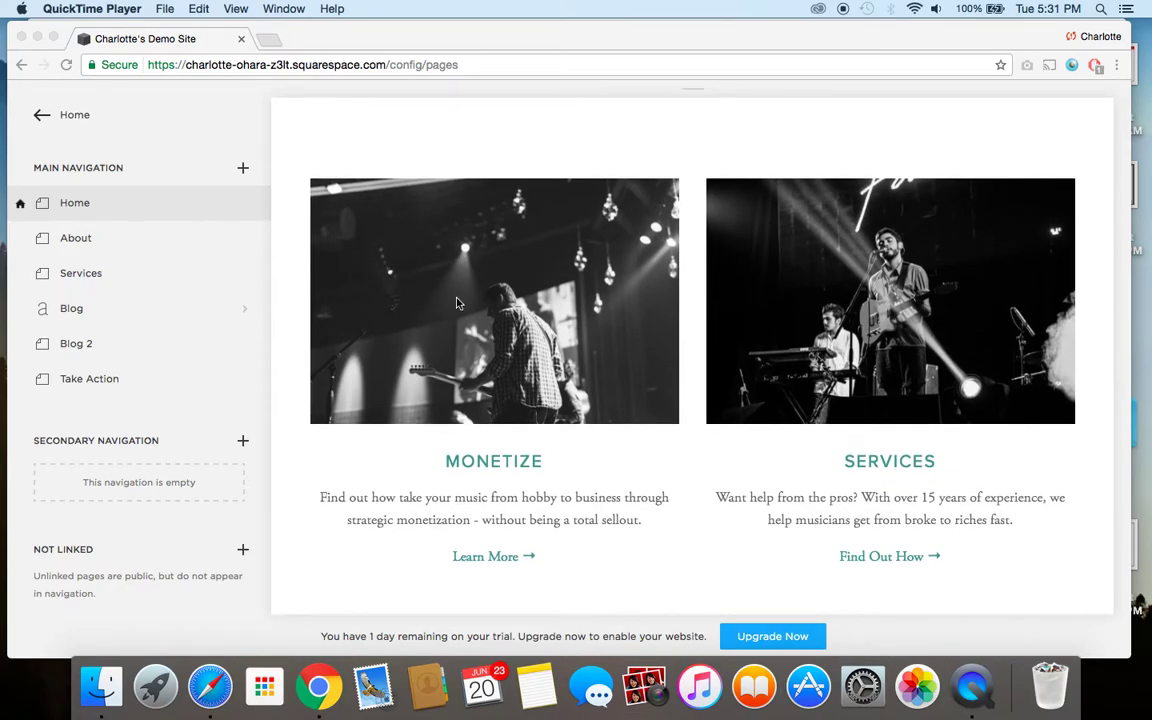
{"action": "scroll", "coordinate": [457, 303], "scroll_direction": "down", "scroll_amount": 5}
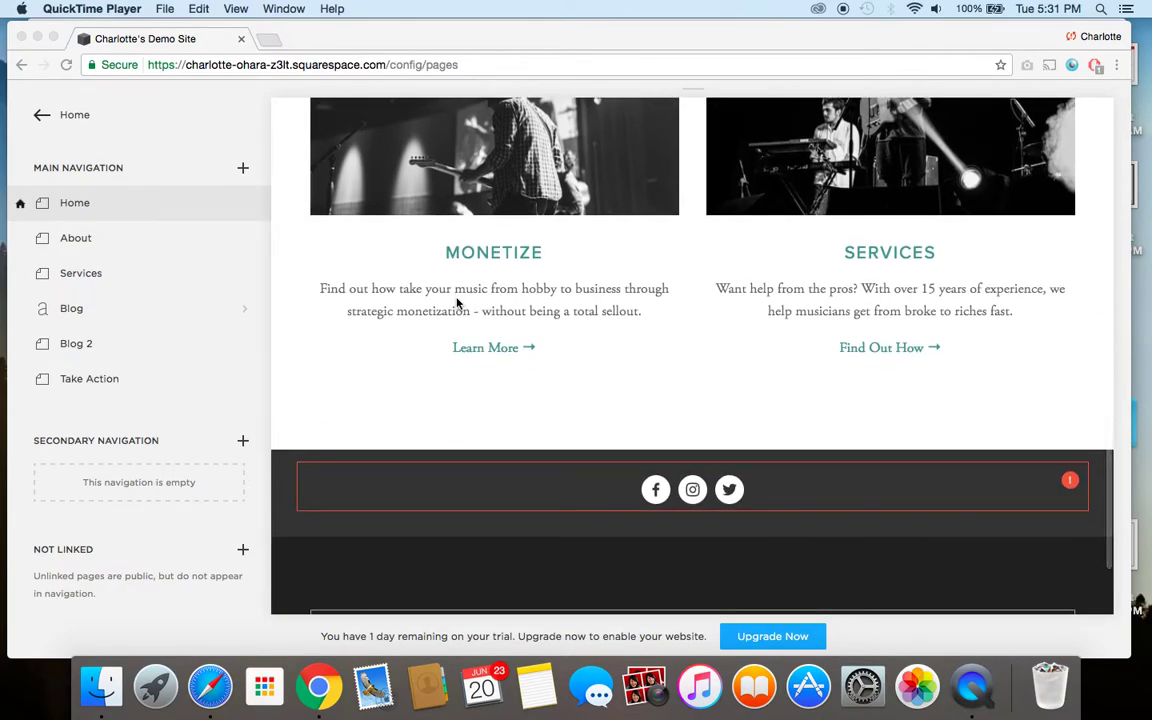
{"action": "scroll", "coordinate": [457, 303], "scroll_direction": "down", "scroll_amount": 2}
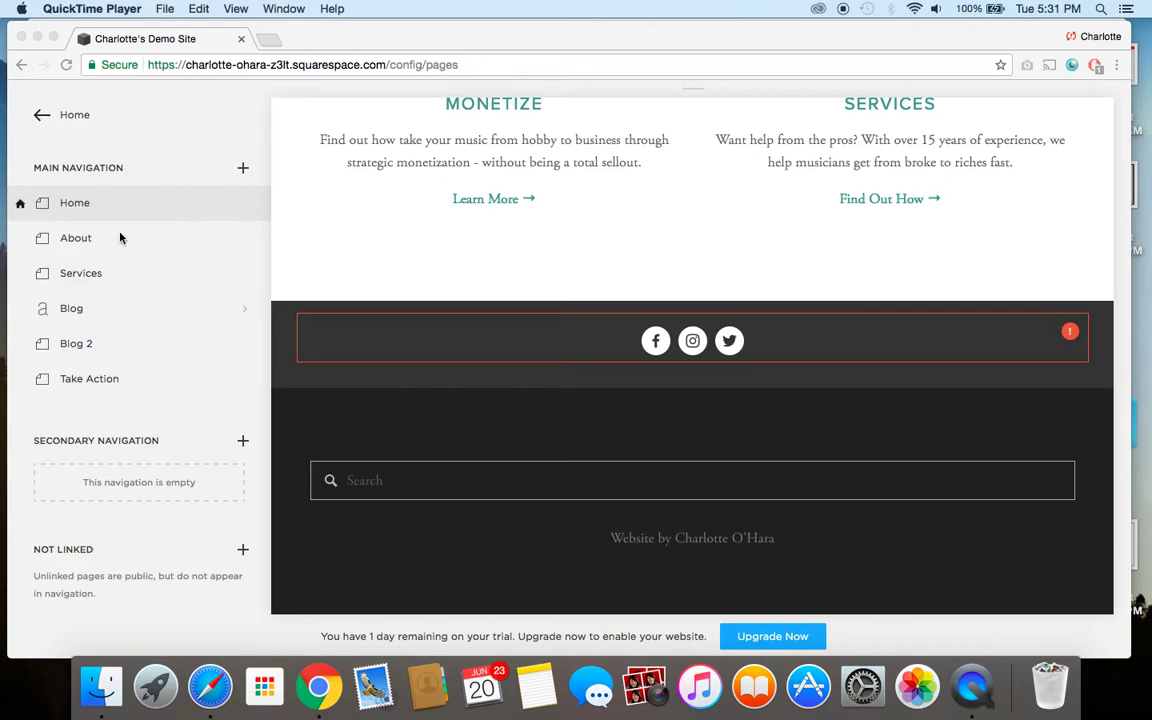
Open the home page's Footer Content area, holding the search block and credit line, for editing
{"action": "left_click", "coordinate": [93, 207]}
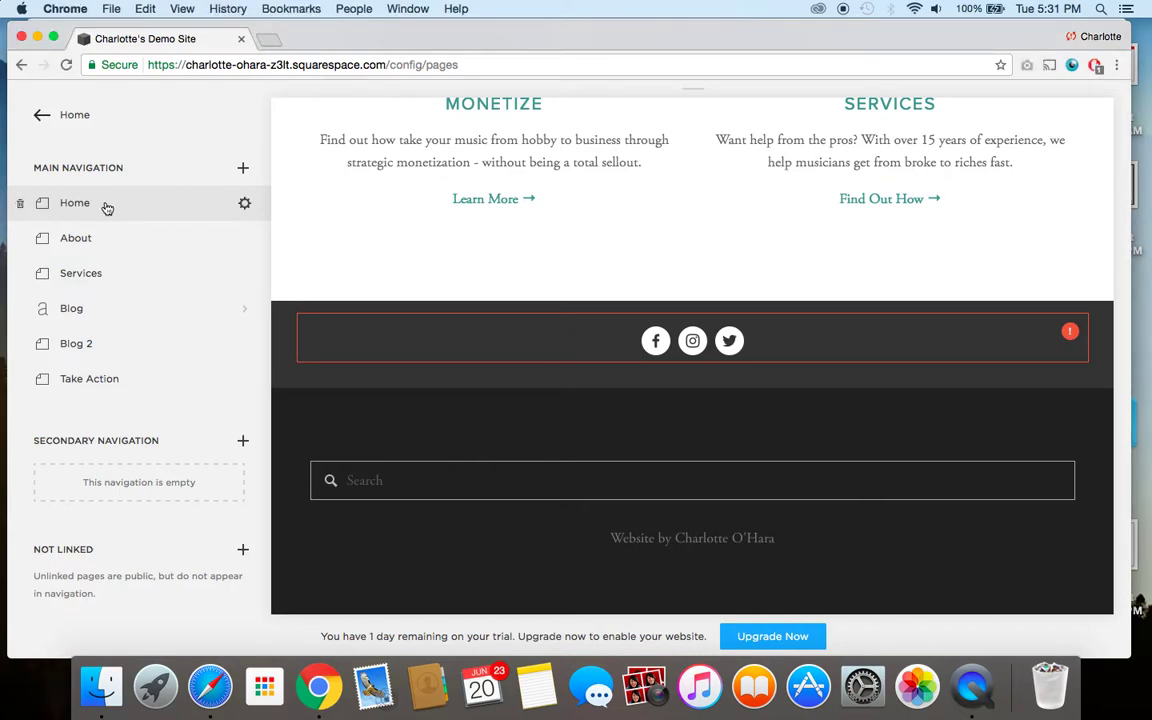
{"action": "mouse_move", "coordinate": [314, 432]}
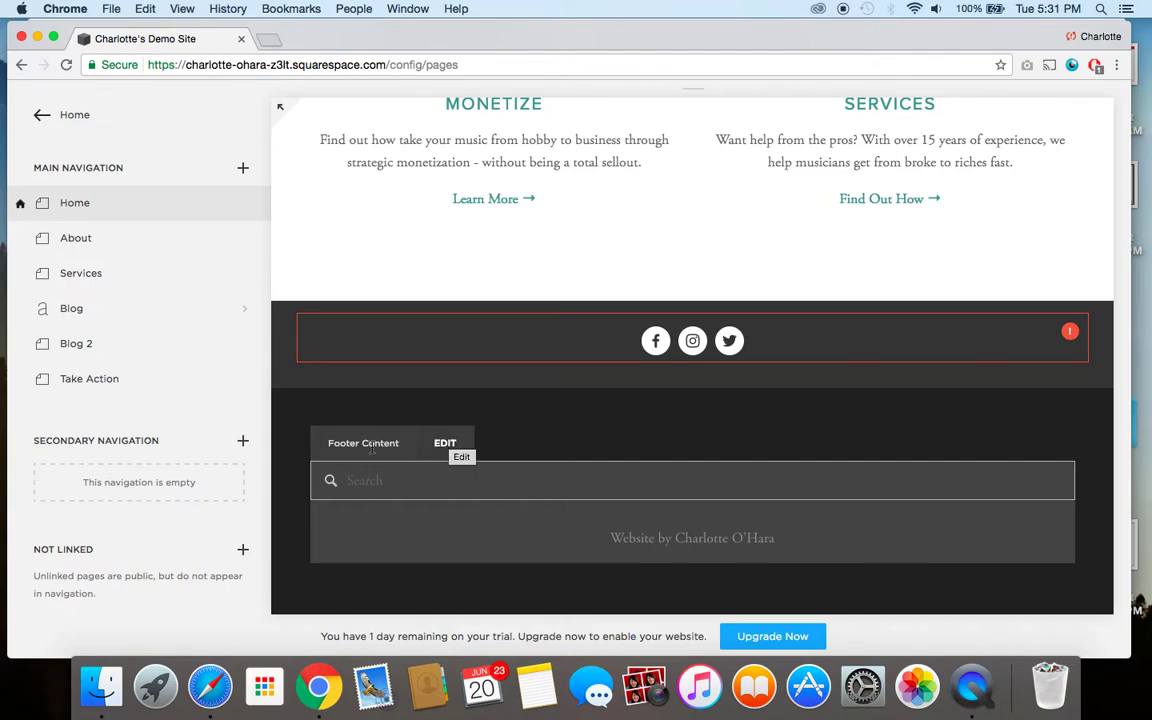
{"action": "left_click", "coordinate": [446, 443]}
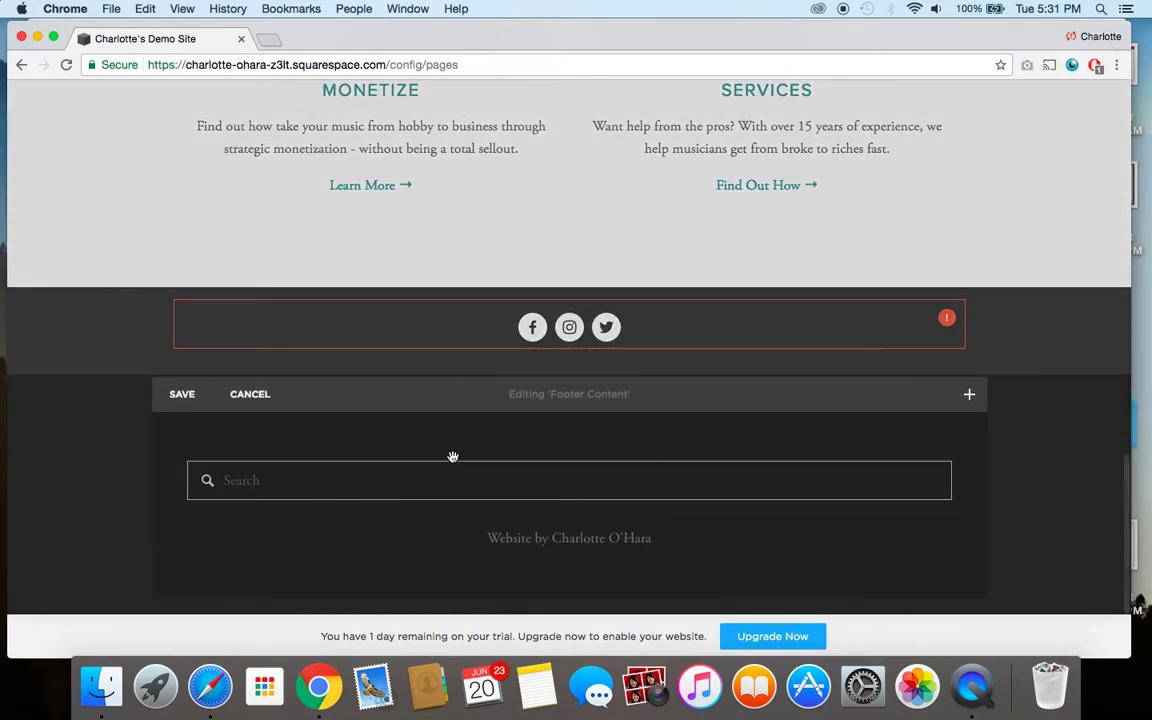
{"action": "mouse_move", "coordinate": [455, 481]}
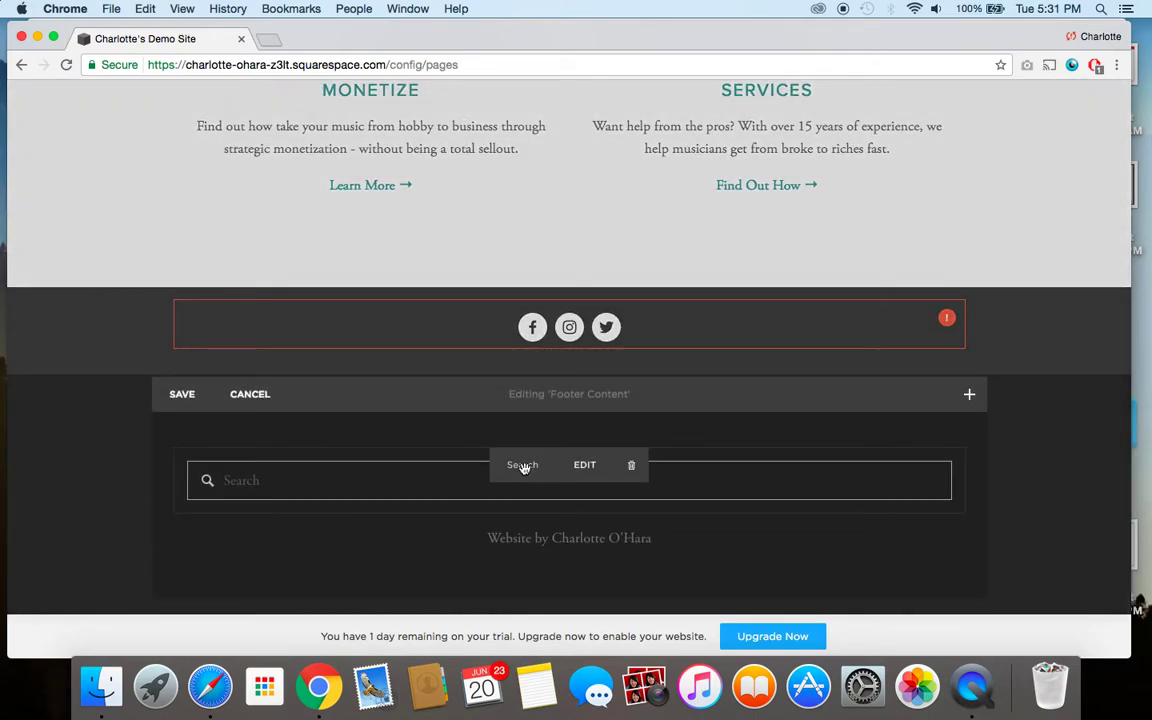
{"action": "left_click_drag", "start_coordinate": [522, 467], "coordinate": [176, 462]}
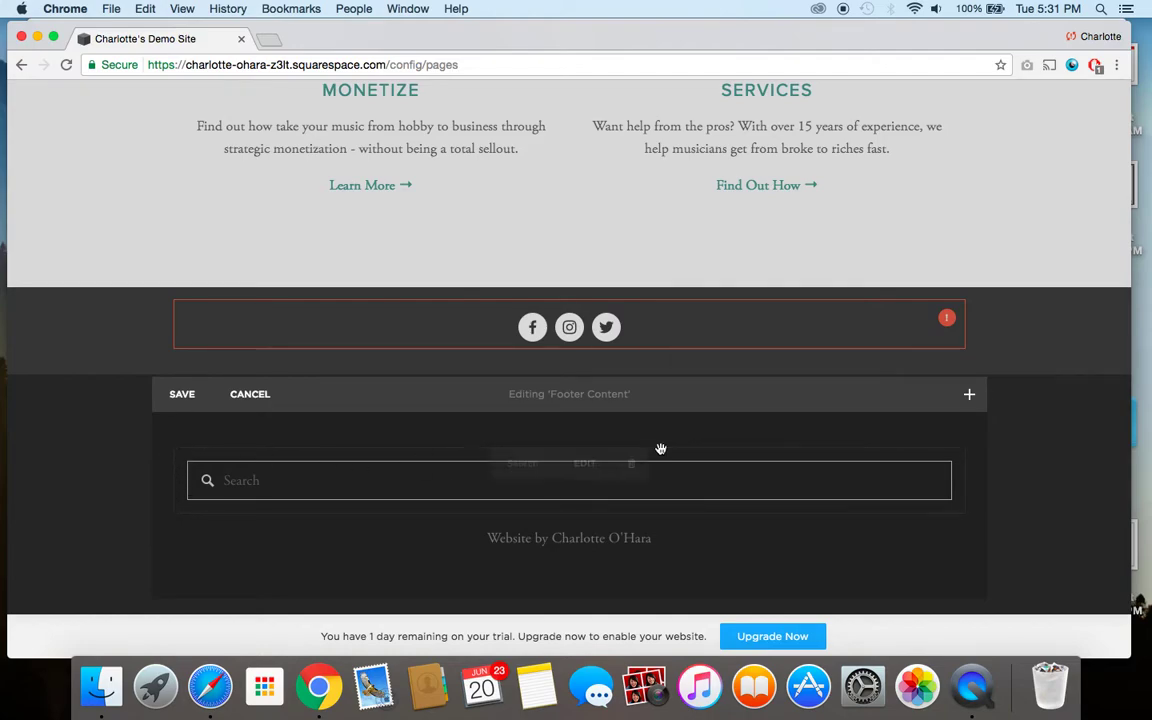
Delete the footer's old search block and insert a new Search block in its place
{"action": "left_click", "coordinate": [633, 479]}
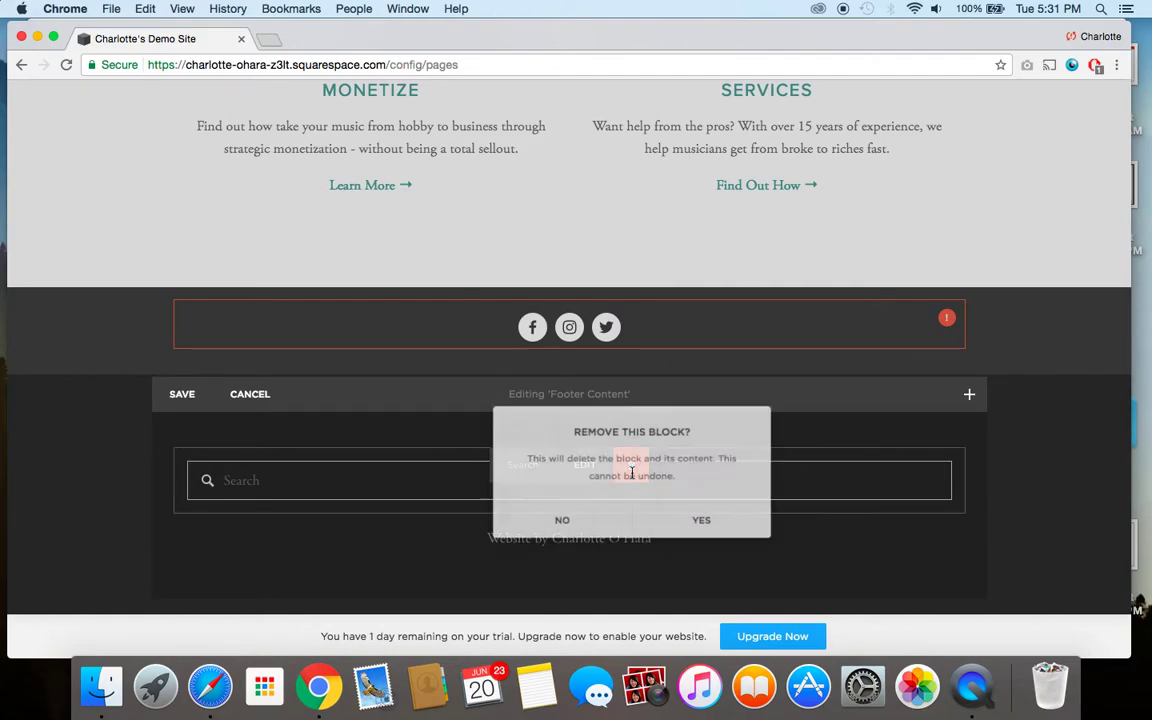
{"action": "left_click", "coordinate": [702, 521]}
{"action": "left_click_drag", "start_coordinate": [211, 470], "coordinate": [181, 455]}
{"action": "left_click", "coordinate": [180, 452]}
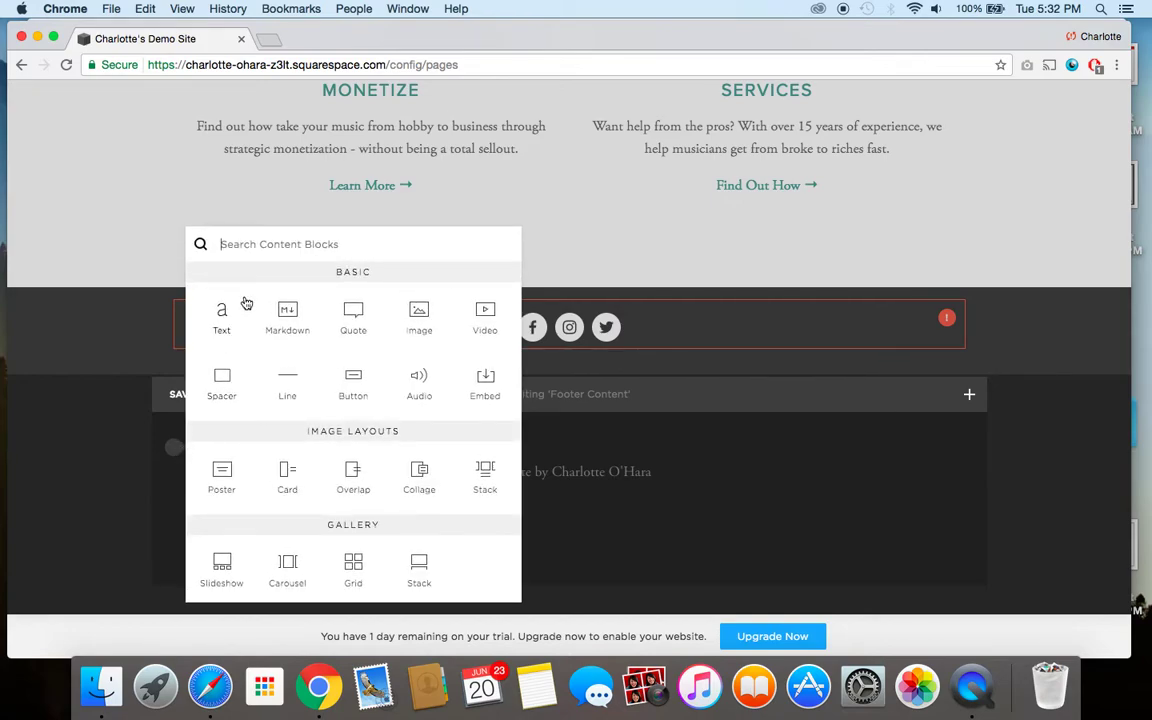
{"action": "type", "text": "search"}
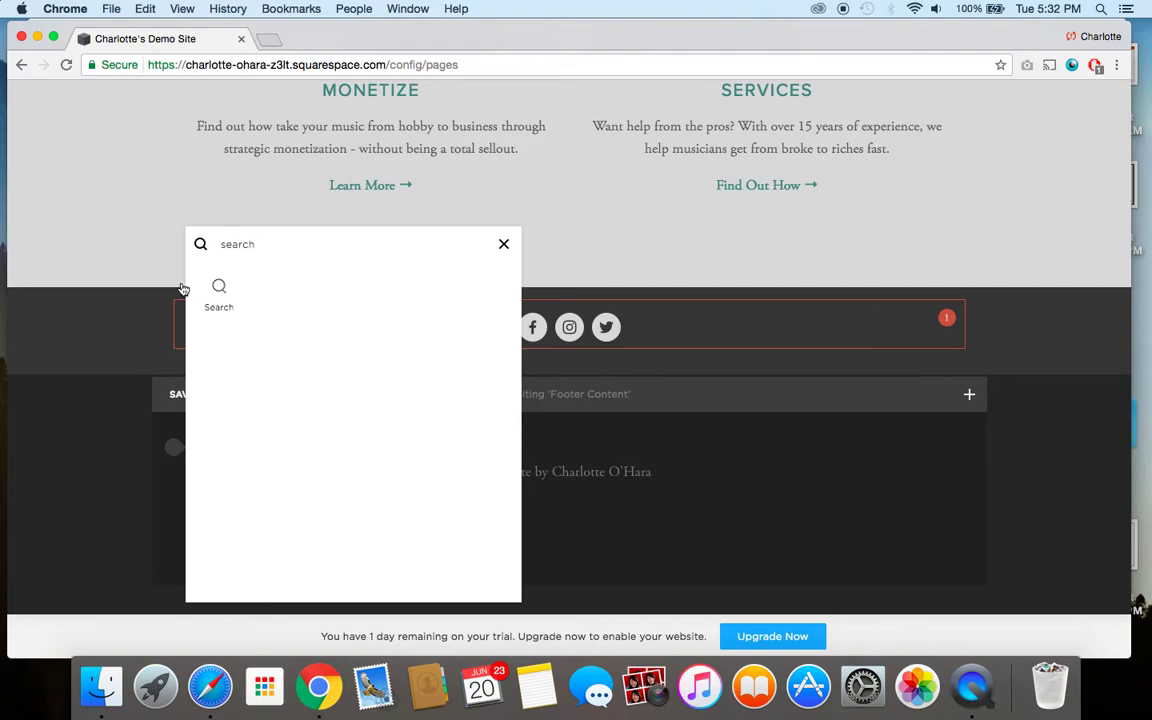
{"action": "left_click", "coordinate": [218, 303]}
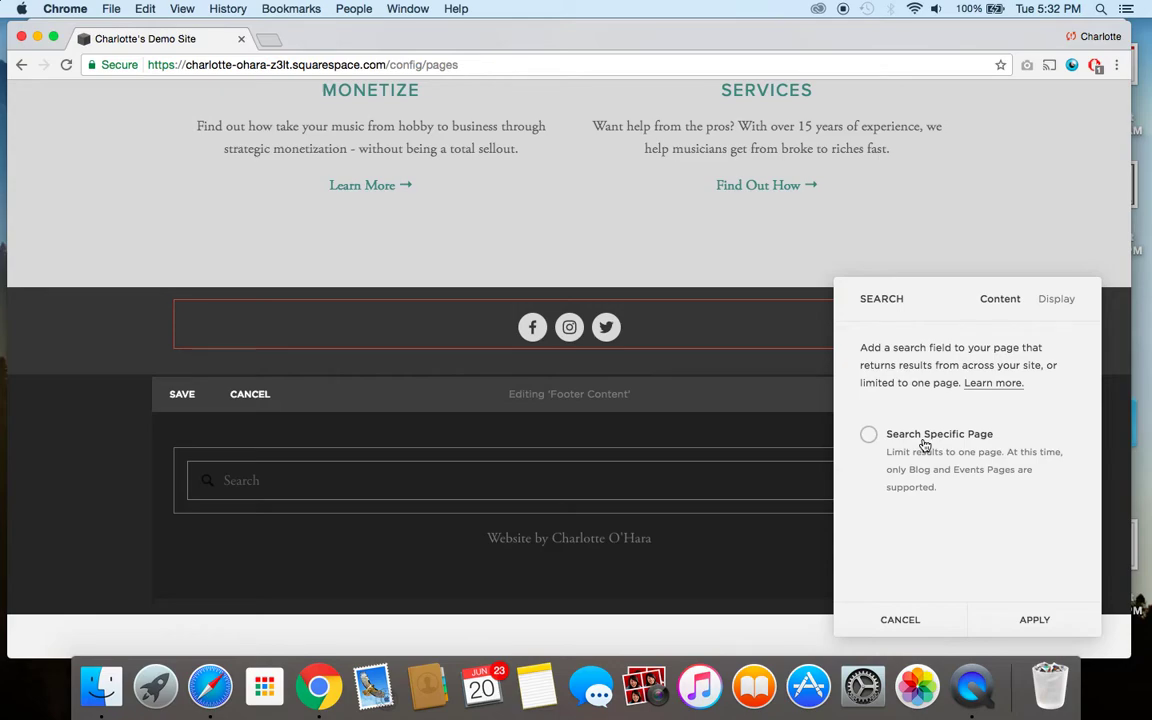
Set the footer search block's theme to Light, keep Quick Preview on, and apply
{"action": "left_click", "coordinate": [1057, 302]}
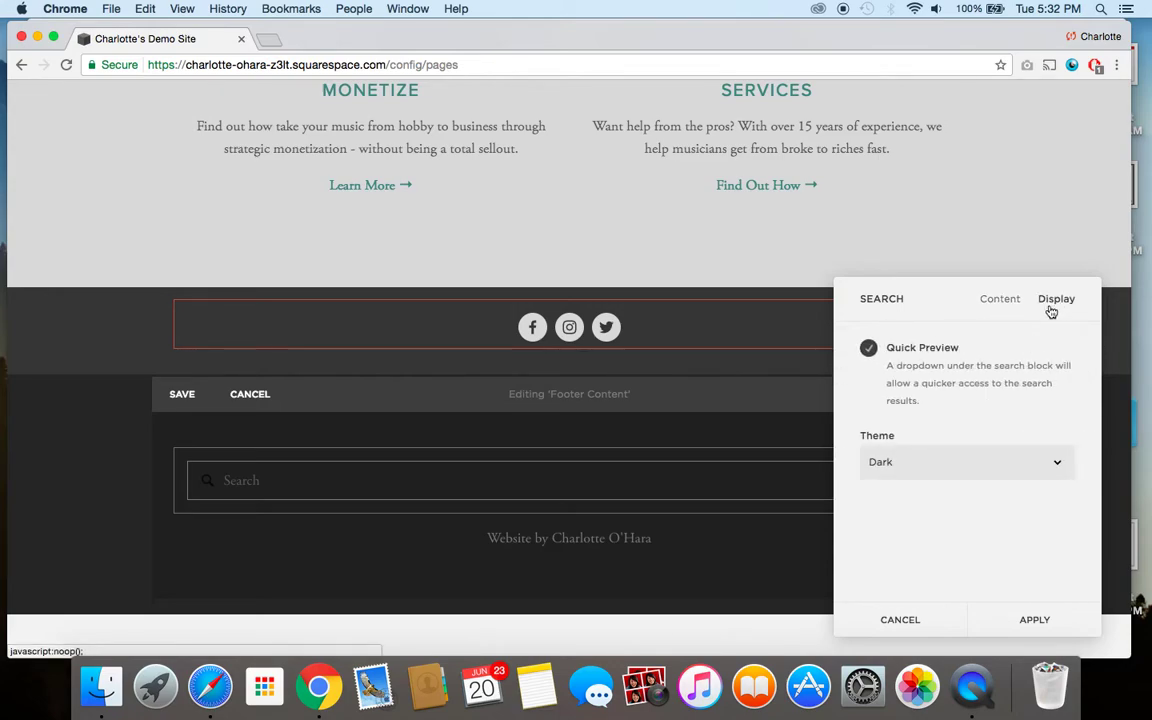
{"action": "left_click", "coordinate": [869, 349]}
{"action": "left_click", "coordinate": [870, 350]}
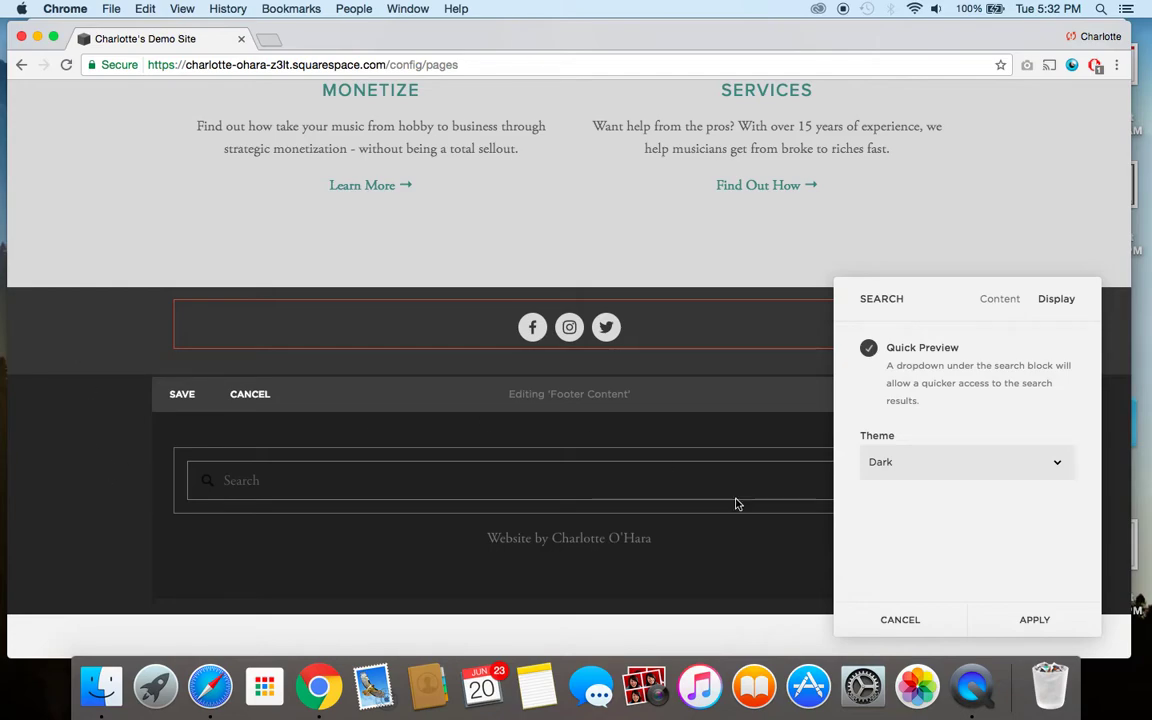
{"action": "left_click", "coordinate": [907, 465]}
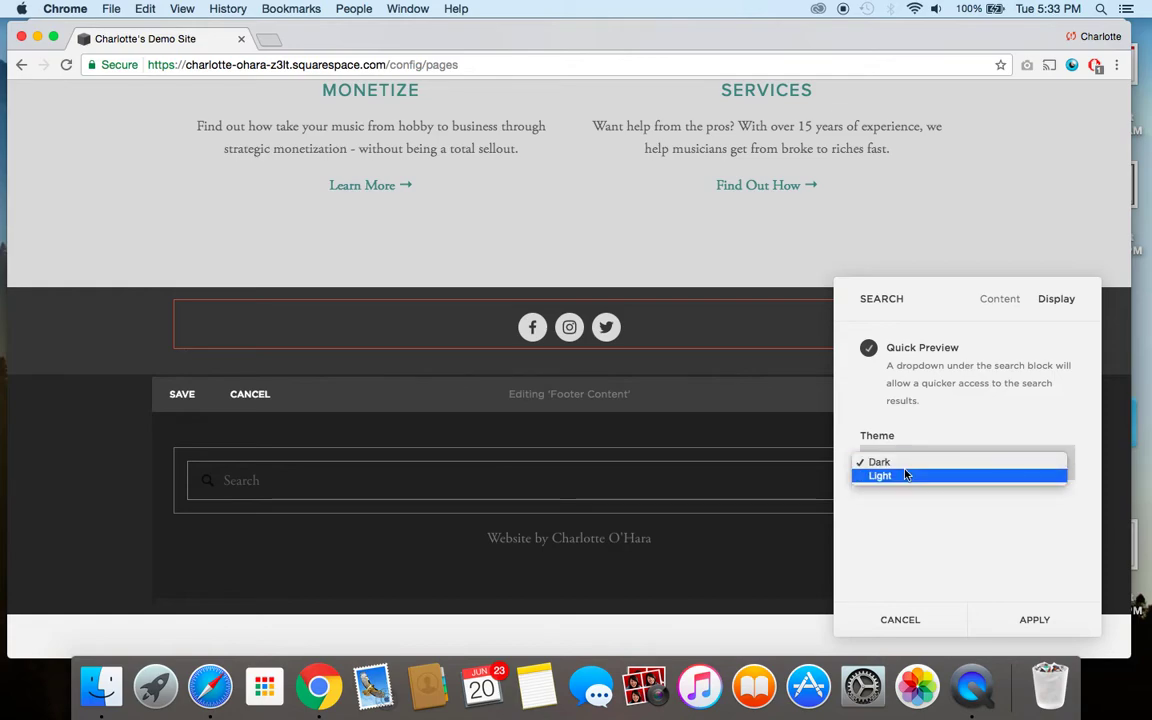
{"action": "left_click", "coordinate": [906, 476]}
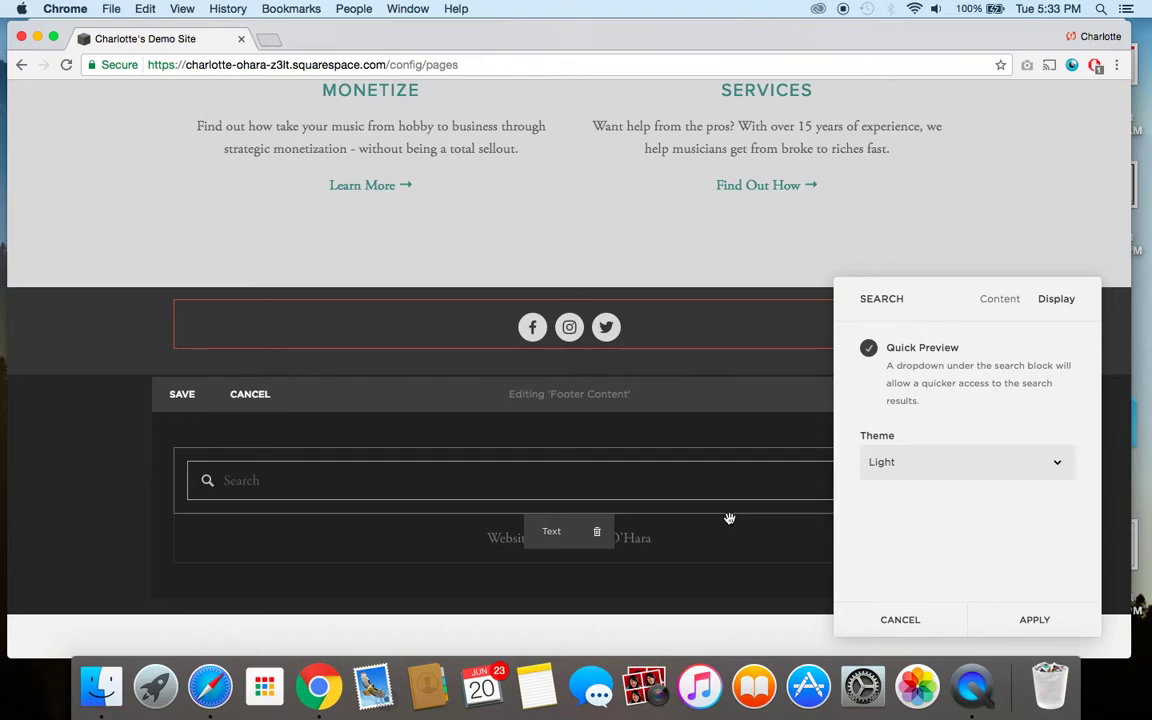
{"action": "left_click", "coordinate": [1025, 624]}
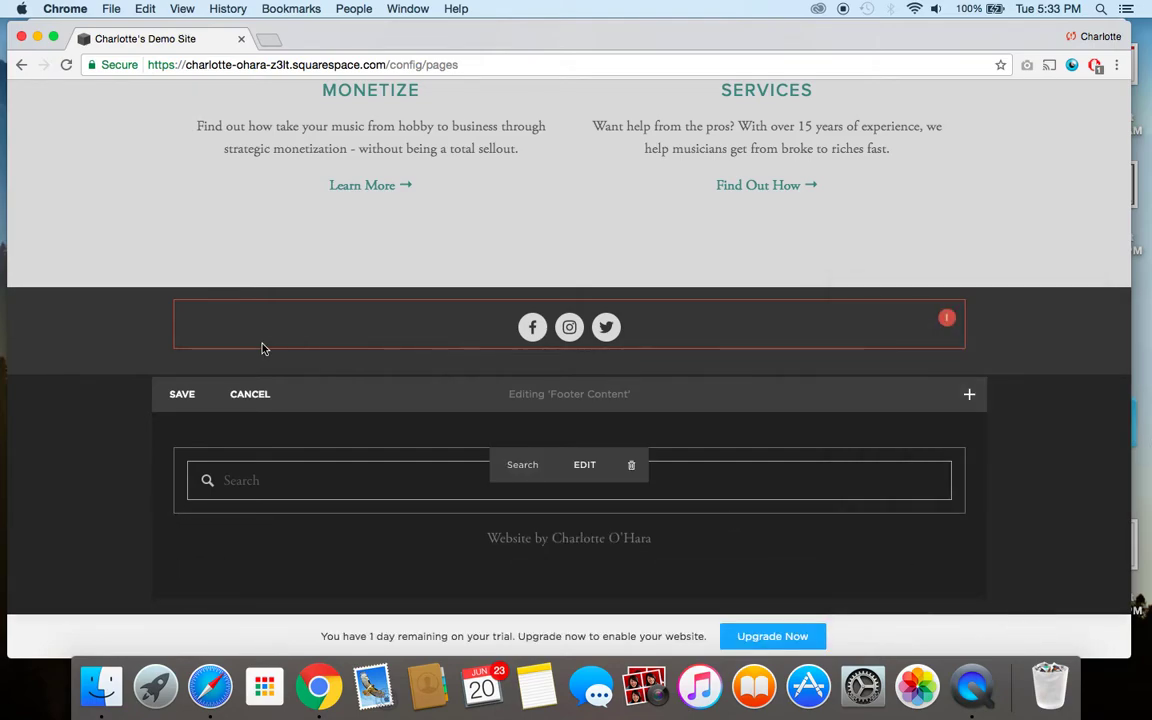
Save the footer edits, return to the top of the preview, and go to the Blog 2 page
{"action": "left_click", "coordinate": [182, 395]}
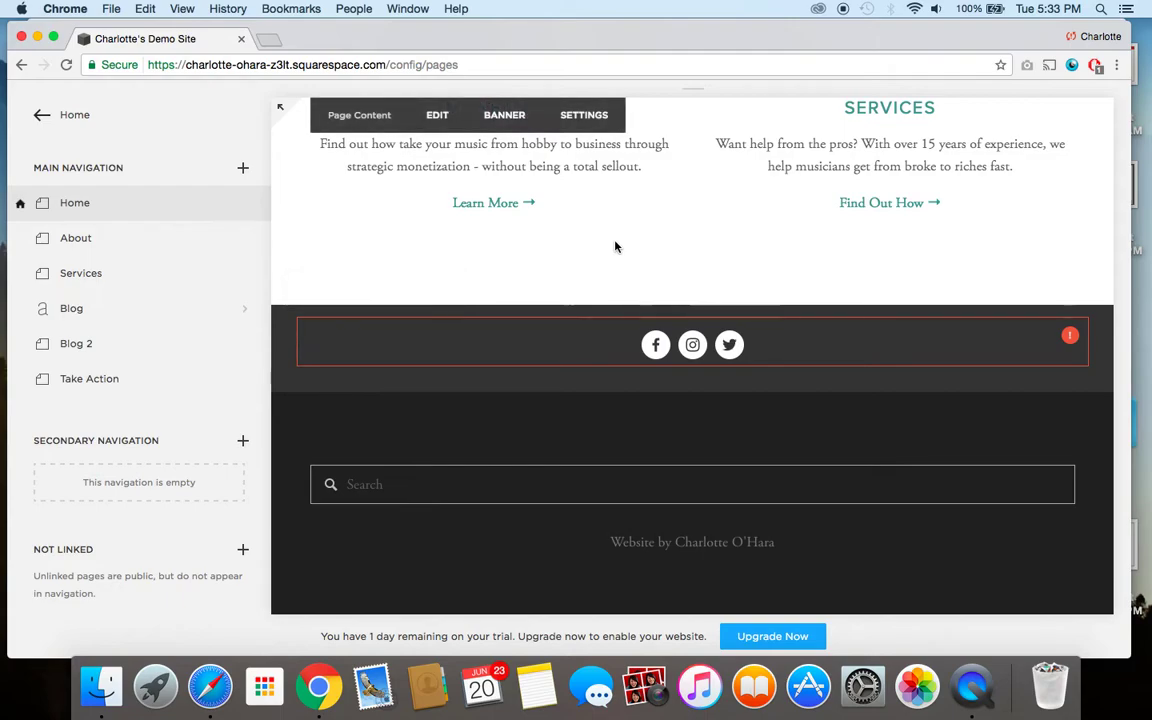
{"action": "scroll", "coordinate": [615, 247], "scroll_direction": "up", "scroll_amount": 5}
{"action": "scroll", "coordinate": [615, 247], "scroll_direction": "up", "scroll_amount": 5}
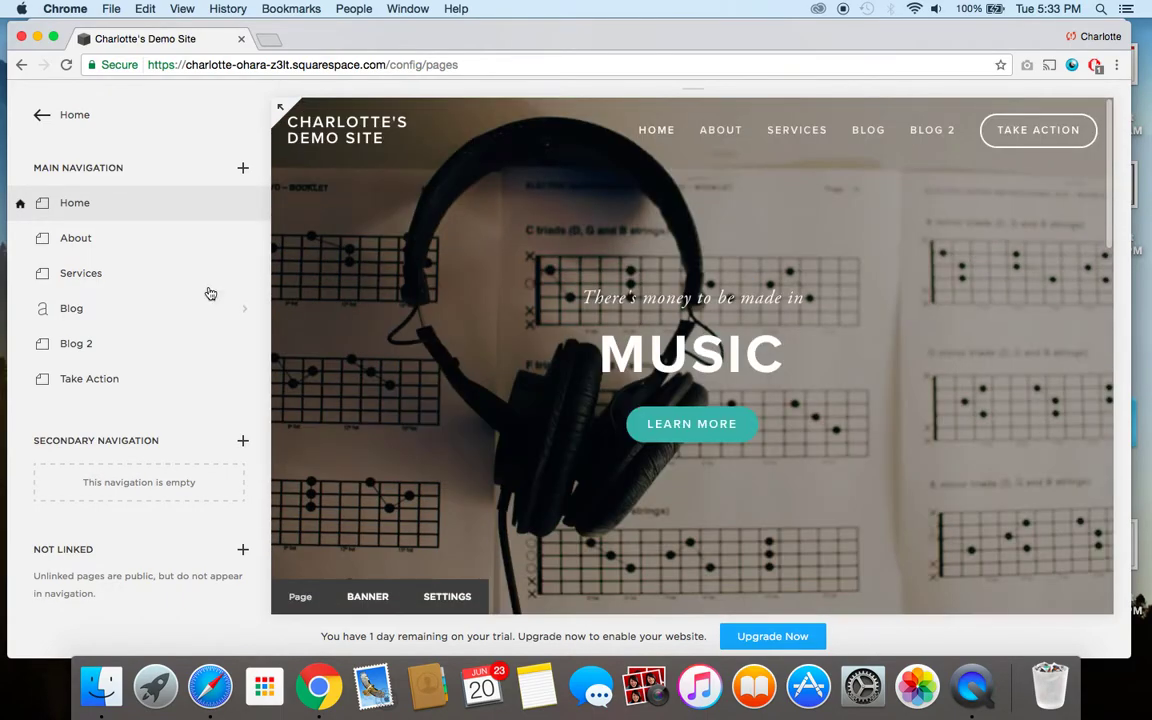
{"action": "left_click", "coordinate": [81, 346]}
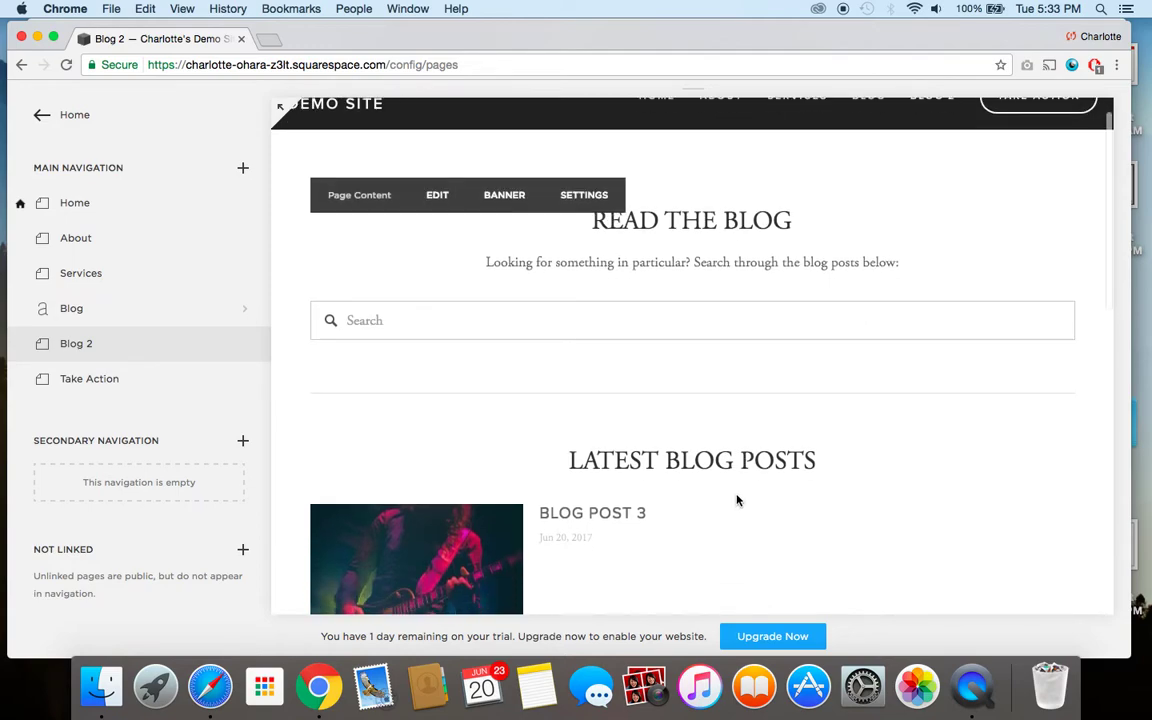
Look over the Blog 2 page, then bring up the Create New Page menu for Main Navigation
{"action": "scroll", "coordinate": [738, 499], "scroll_direction": "down", "scroll_amount": 5}
{"action": "scroll", "coordinate": [695, 370], "scroll_direction": "down", "scroll_amount": 3}
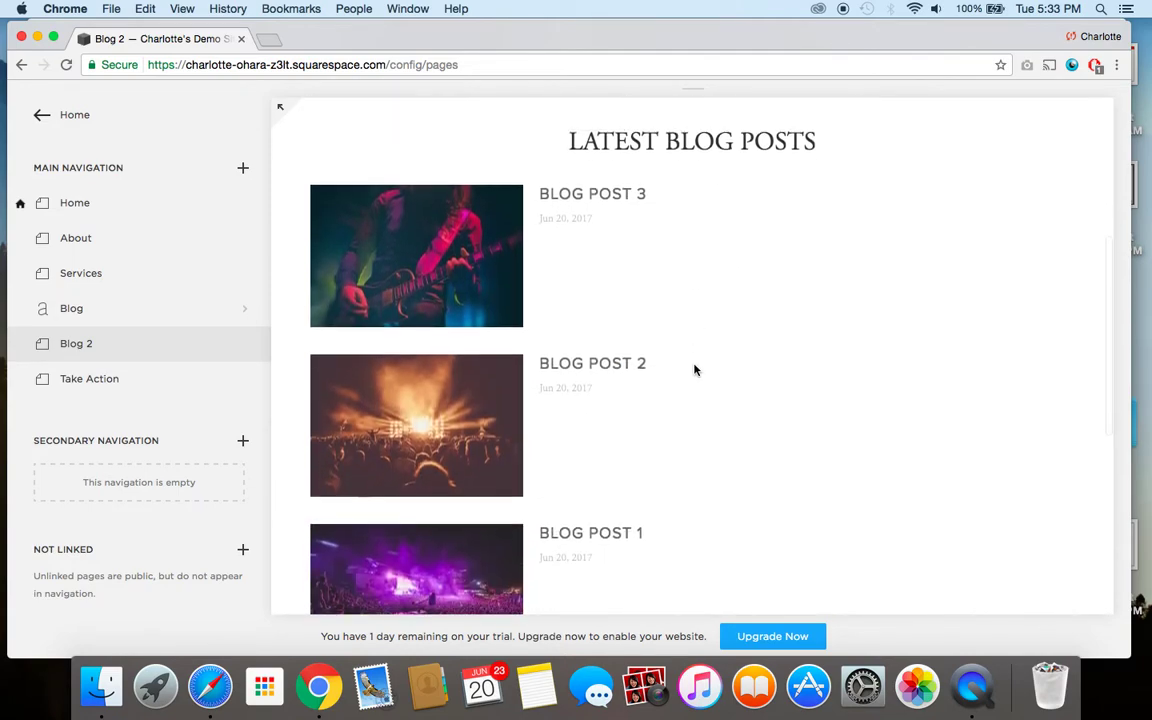
{"action": "scroll", "coordinate": [695, 370], "scroll_direction": "up", "scroll_amount": 6}
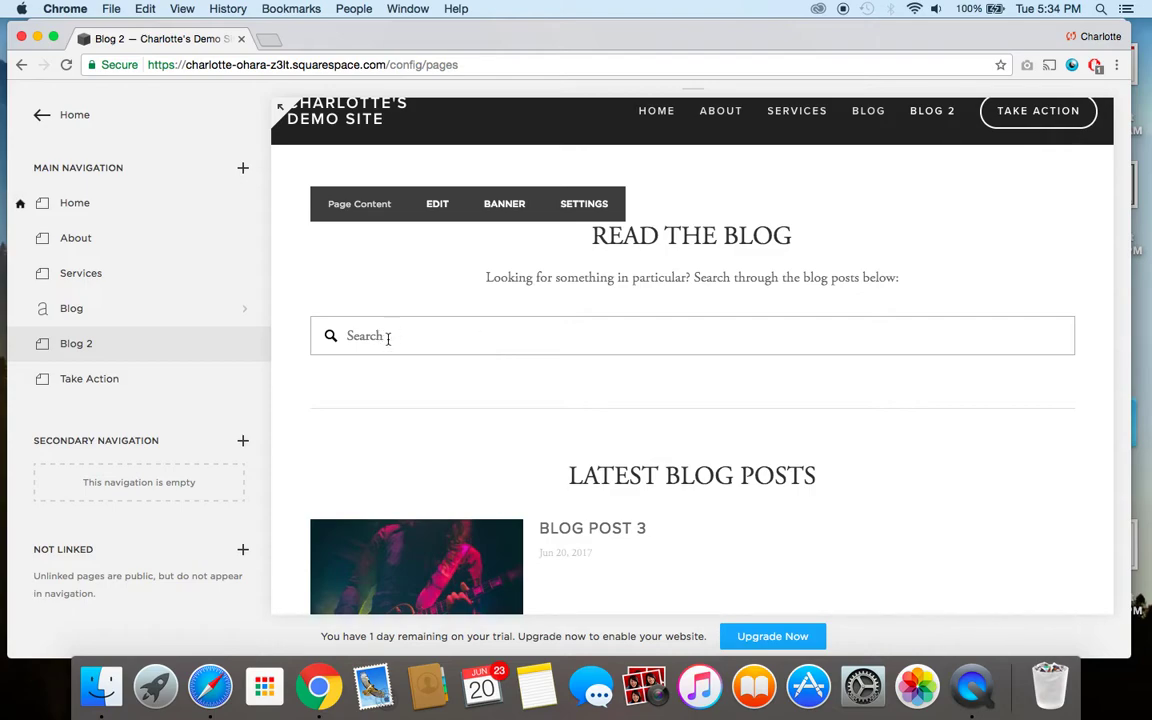
{"action": "scroll", "coordinate": [432, 445], "scroll_direction": "down", "scroll_amount": 5}
{"action": "scroll", "coordinate": [432, 447], "scroll_direction": "up", "scroll_amount": 5}
{"action": "scroll", "coordinate": [432, 447], "scroll_direction": "down", "scroll_amount": 12}
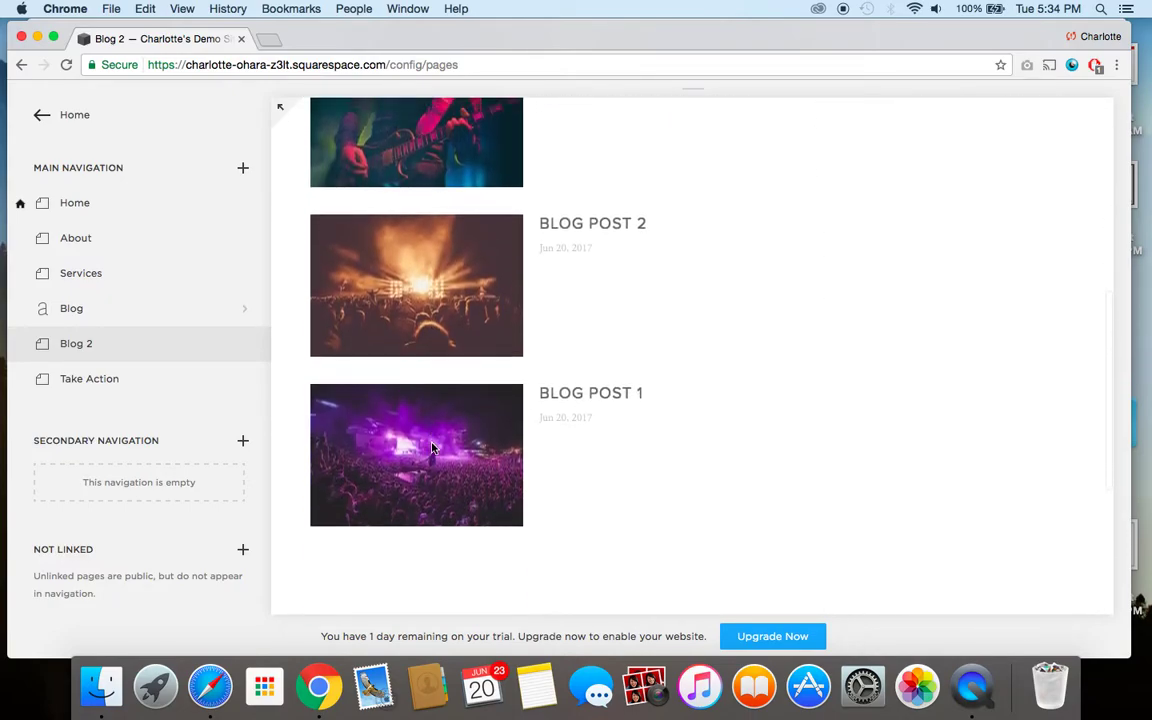
{"action": "scroll", "coordinate": [432, 447], "scroll_direction": "up", "scroll_amount": 10}
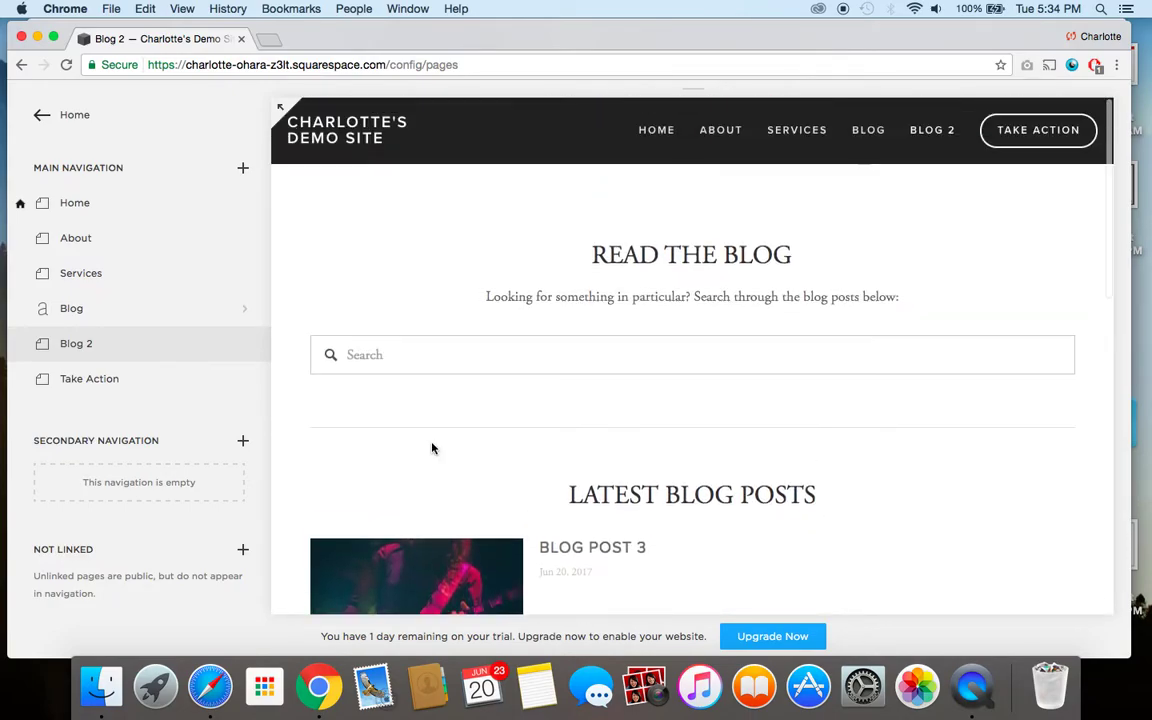
{"action": "mouse_move", "coordinate": [422, 370]}
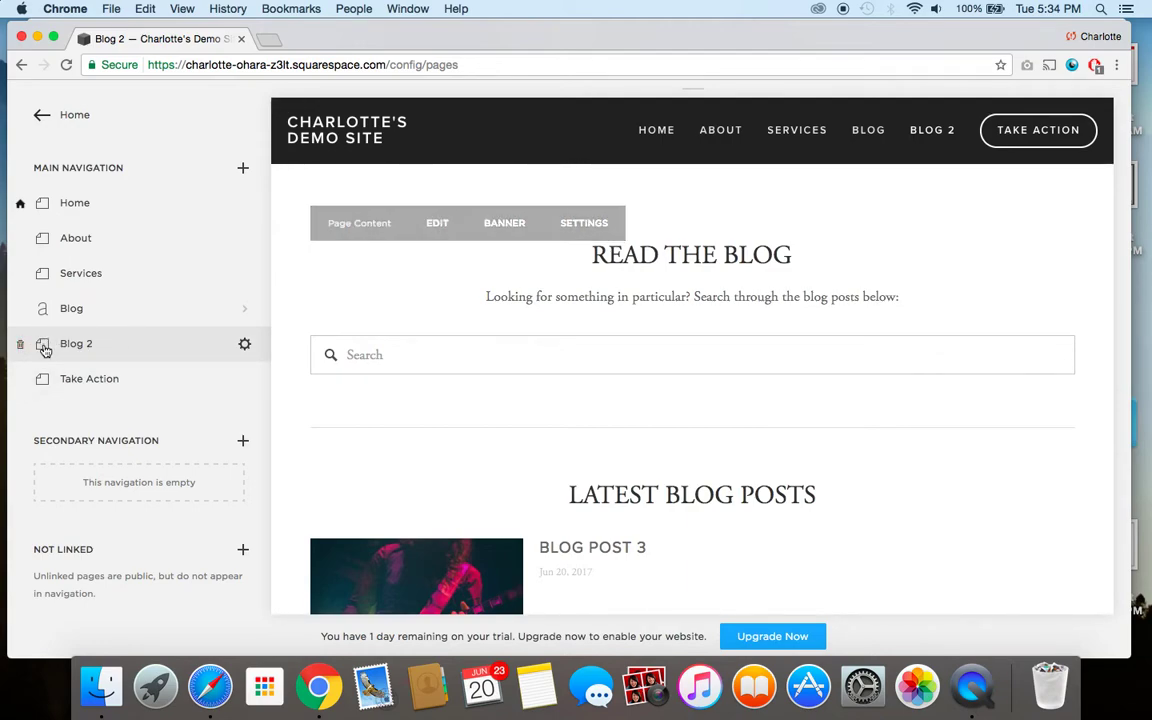
{"action": "left_click", "coordinate": [244, 167]}
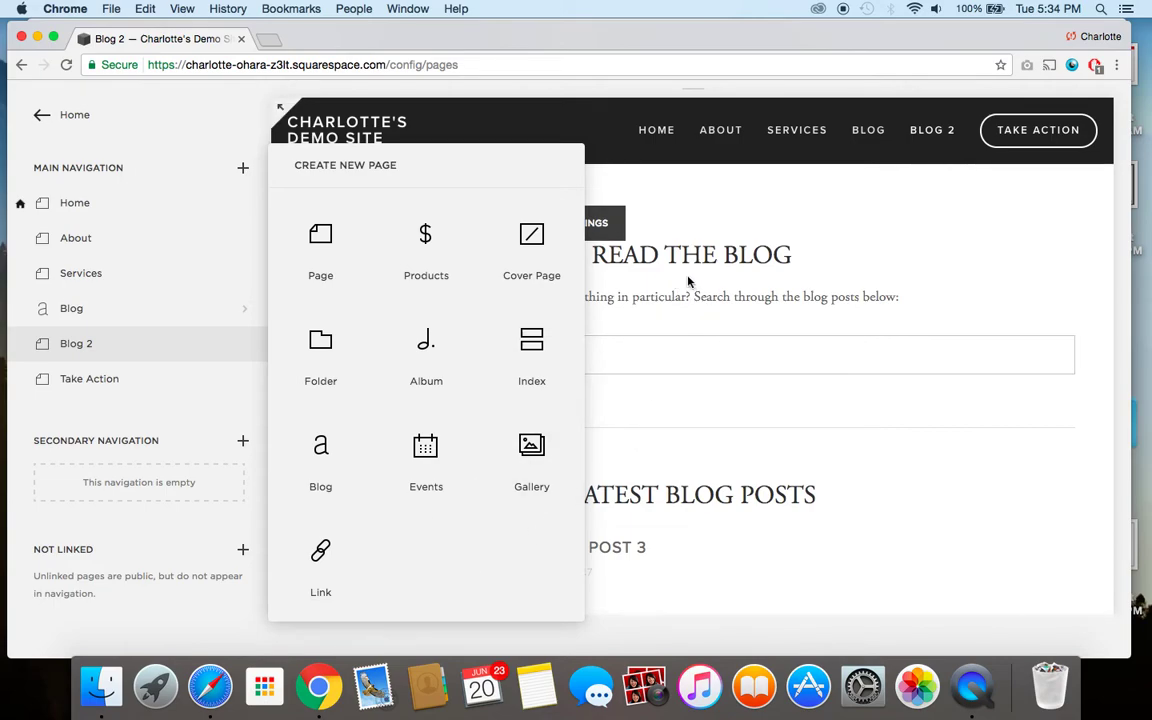
Dismiss the Create New Page panel and start editing Blog 2's Page Content
{"action": "left_click", "coordinate": [98, 341]}
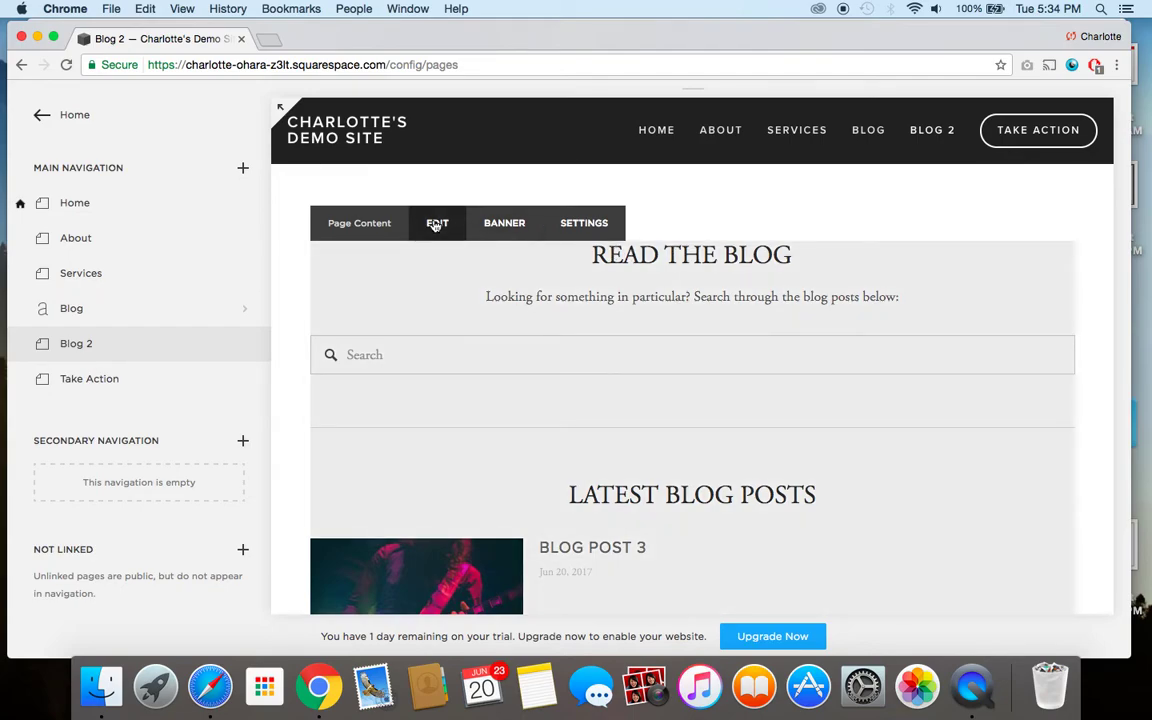
{"action": "left_click", "coordinate": [436, 224]}
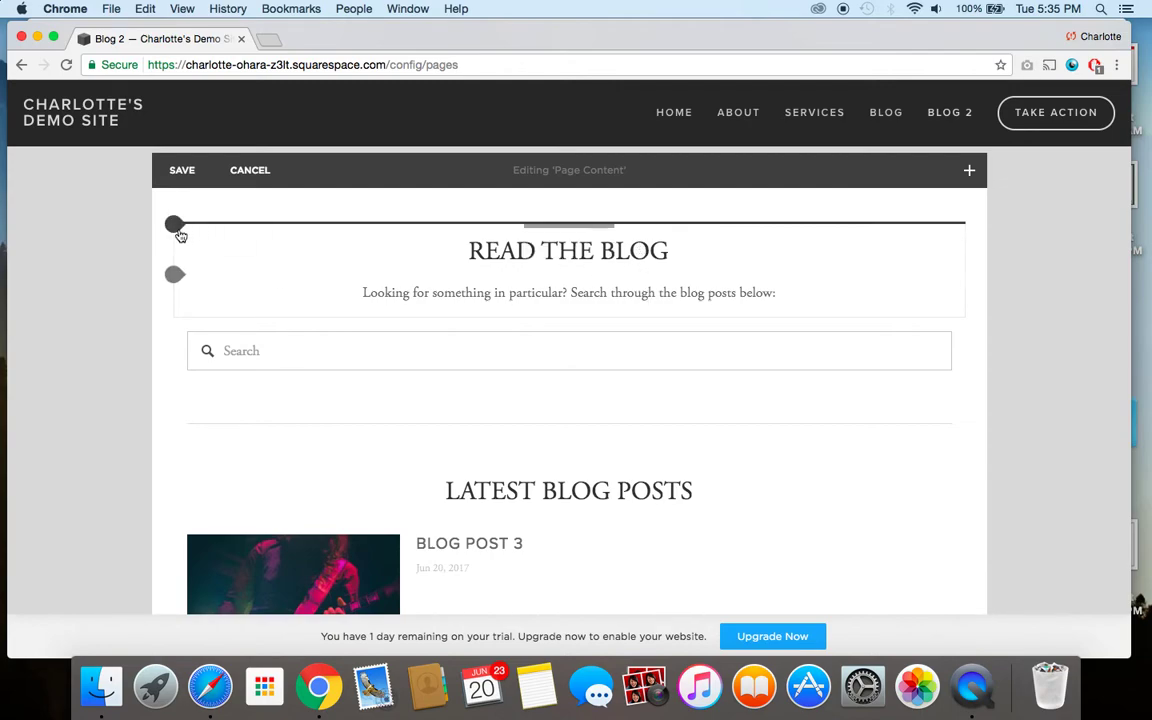
Add a second Search block to Blog 2's page content at the existing search field
{"action": "left_click", "coordinate": [176, 225]}
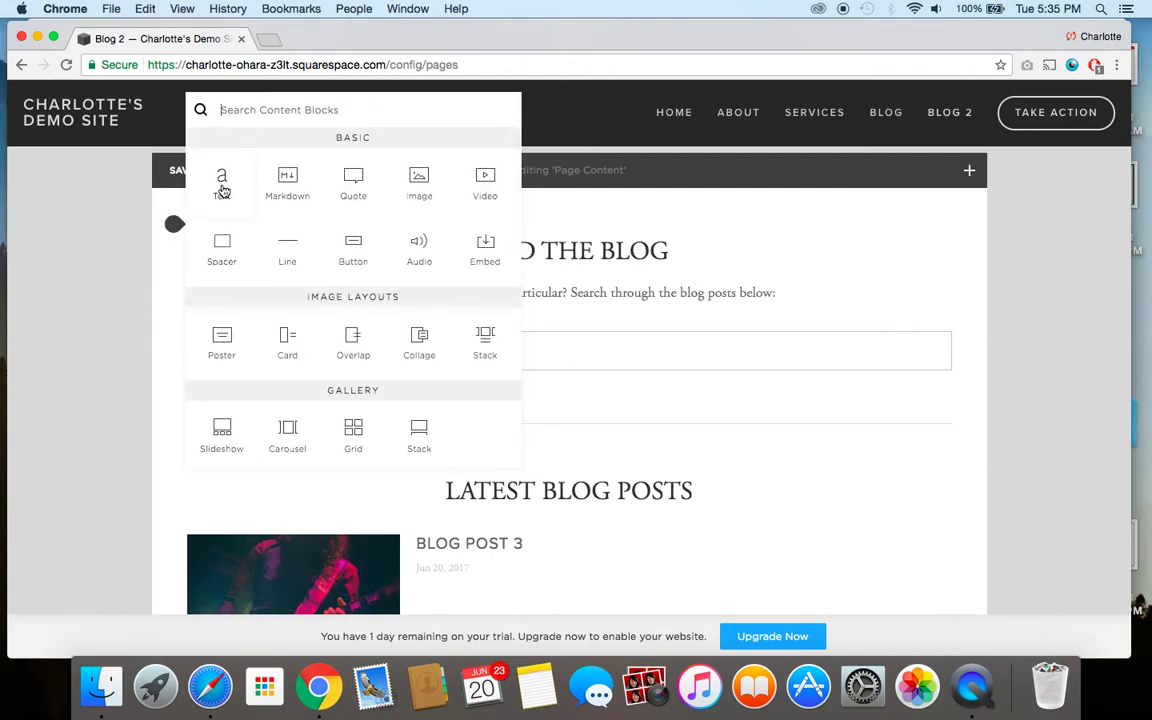
{"action": "left_click", "coordinate": [687, 279]}
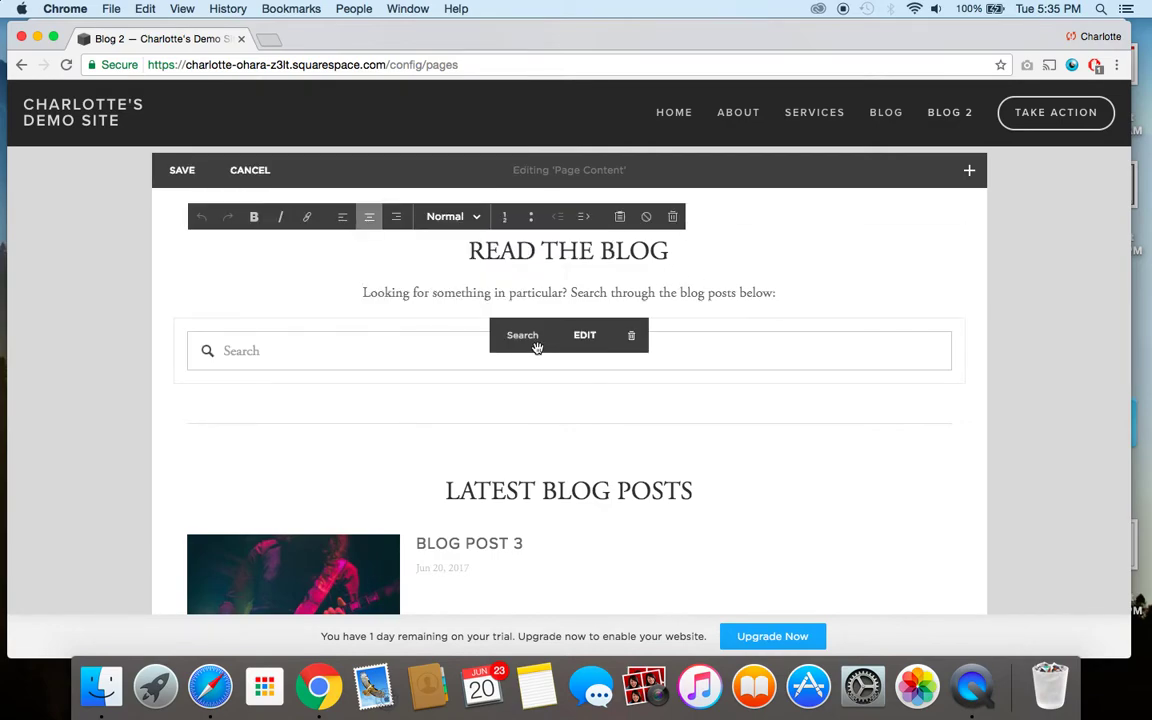
{"action": "mouse_move", "coordinate": [175, 319]}
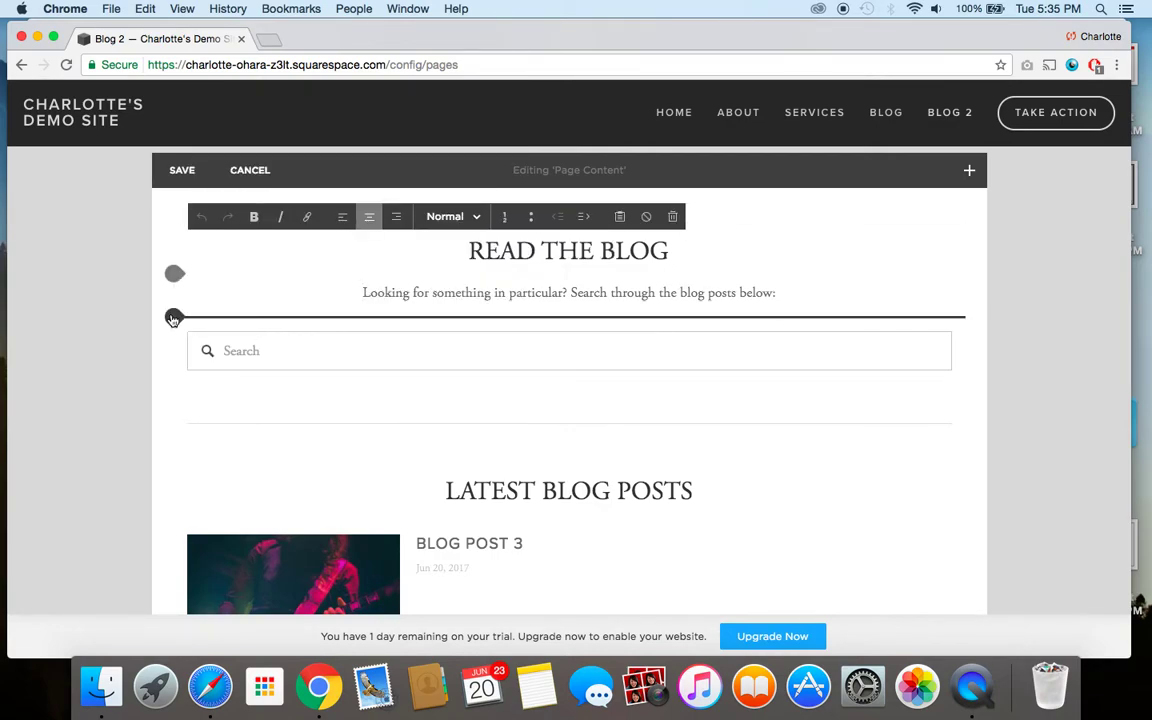
{"action": "left_click", "coordinate": [174, 318]}
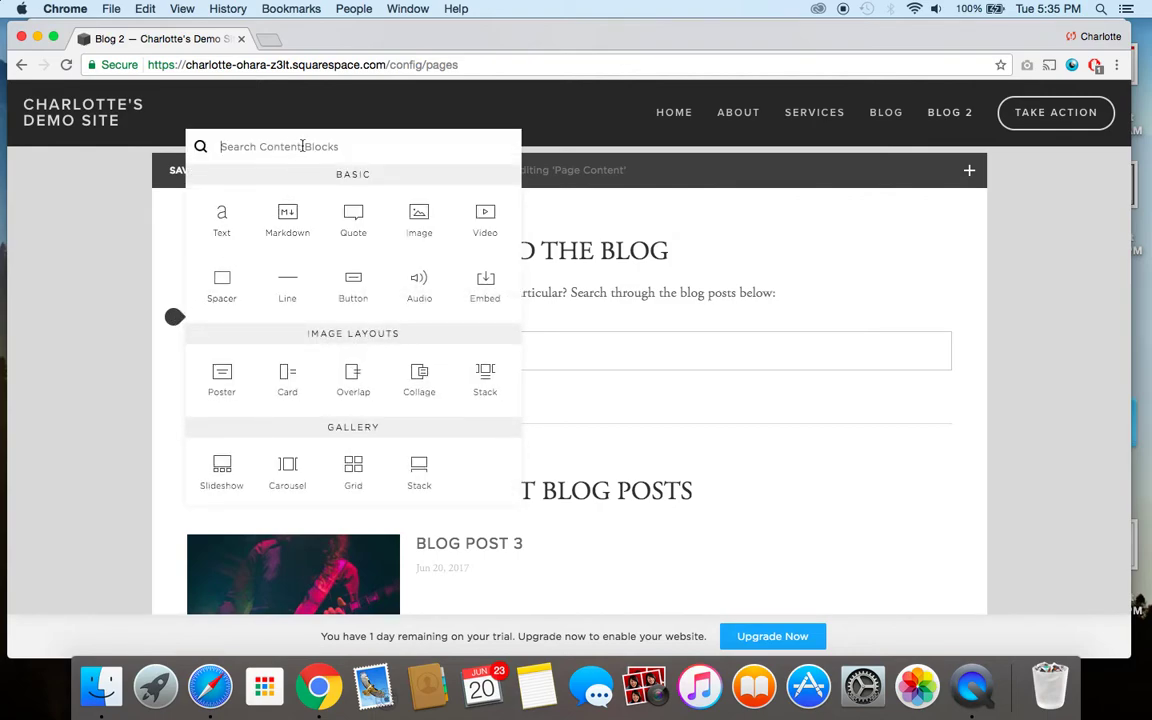
{"action": "type", "text": "search"}
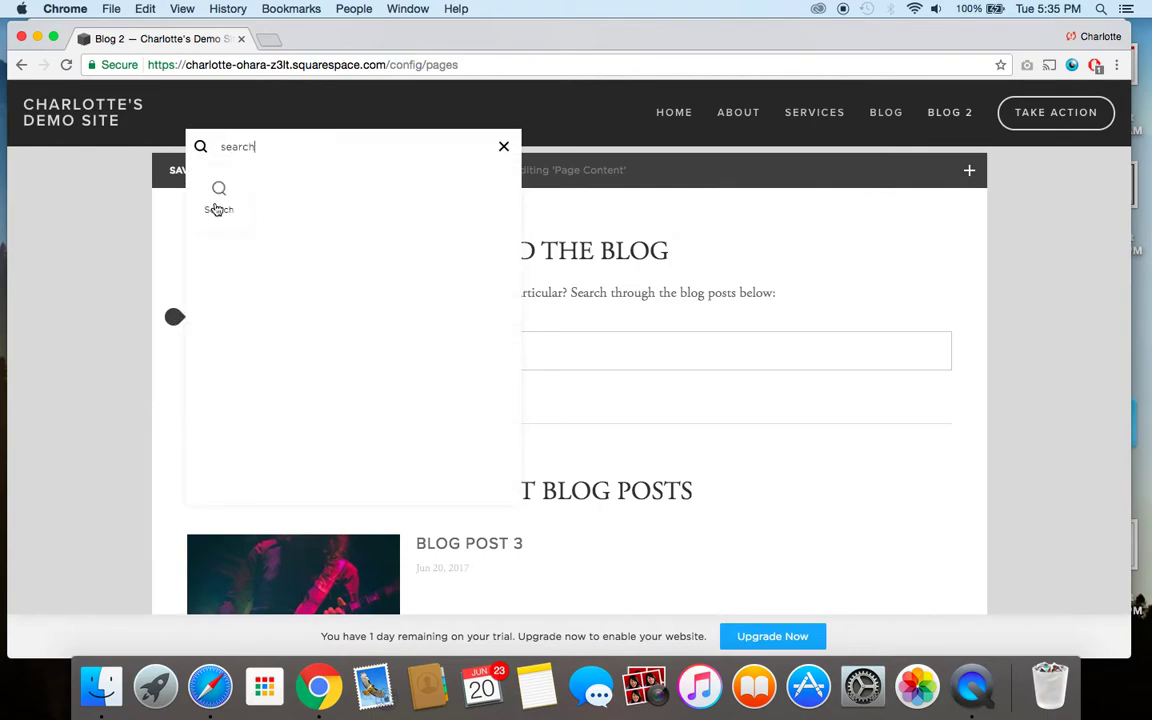
{"action": "left_click", "coordinate": [218, 198]}
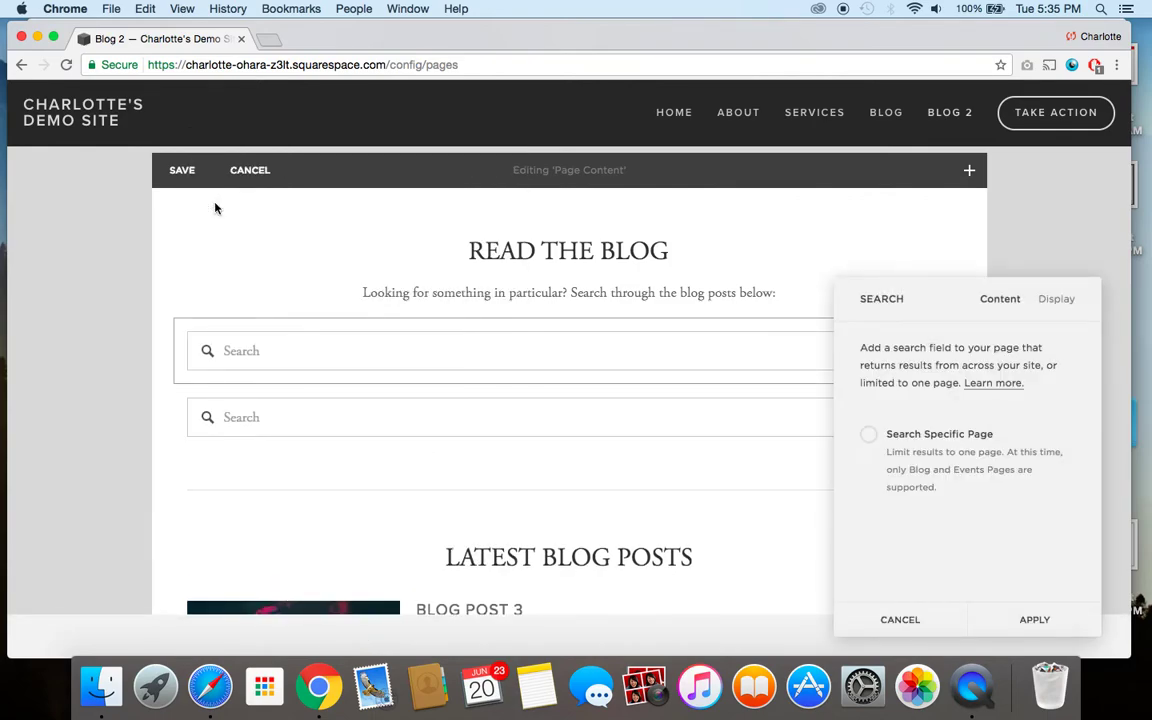
Limit the new search block to the Blog page, apply it, and delete the duplicate search block
{"action": "left_click", "coordinate": [897, 443]}
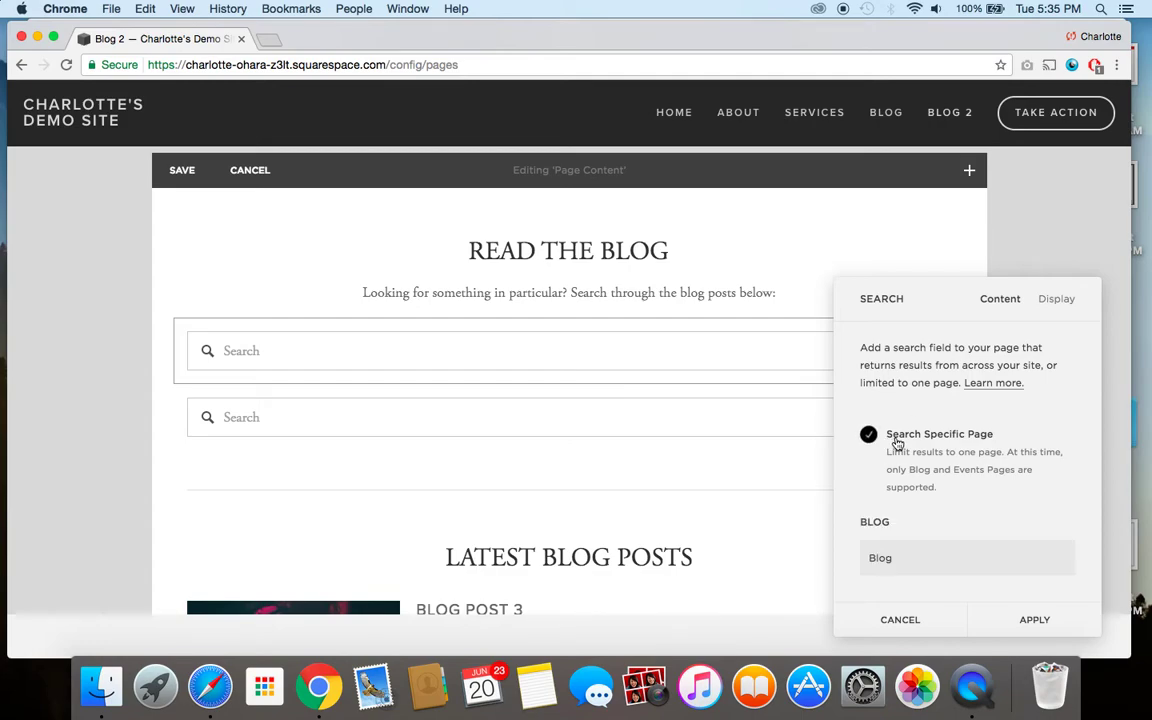
{"action": "left_click", "coordinate": [887, 561]}
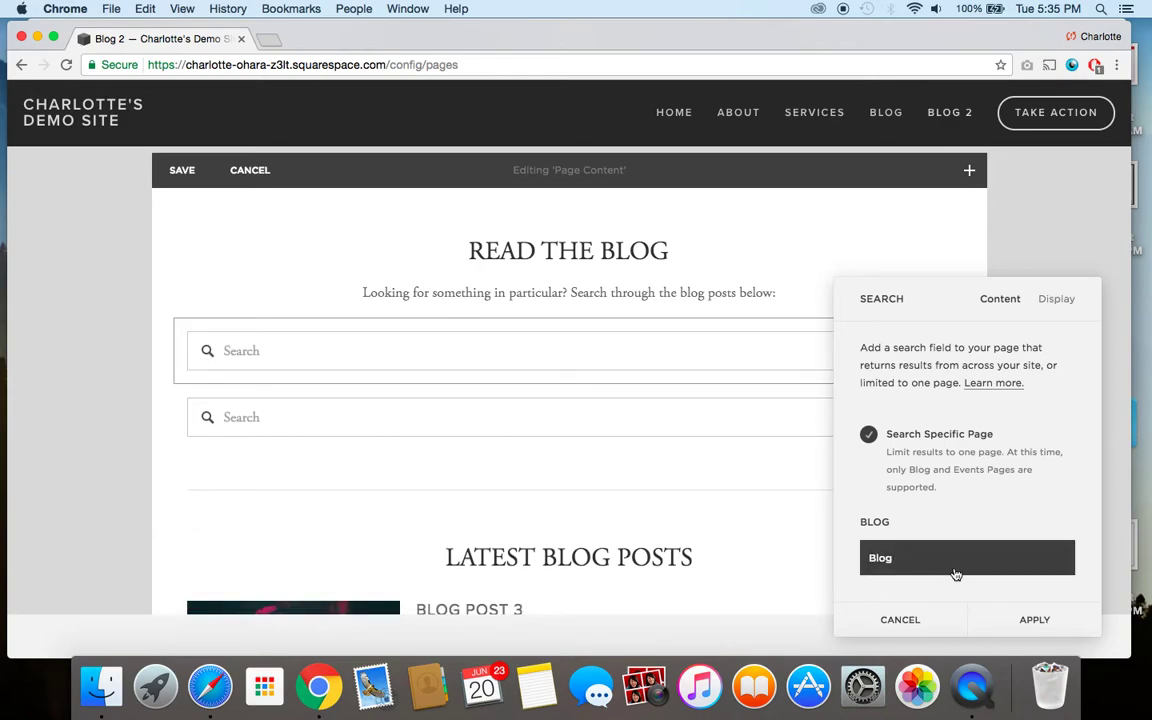
{"action": "left_click", "coordinate": [1023, 620]}
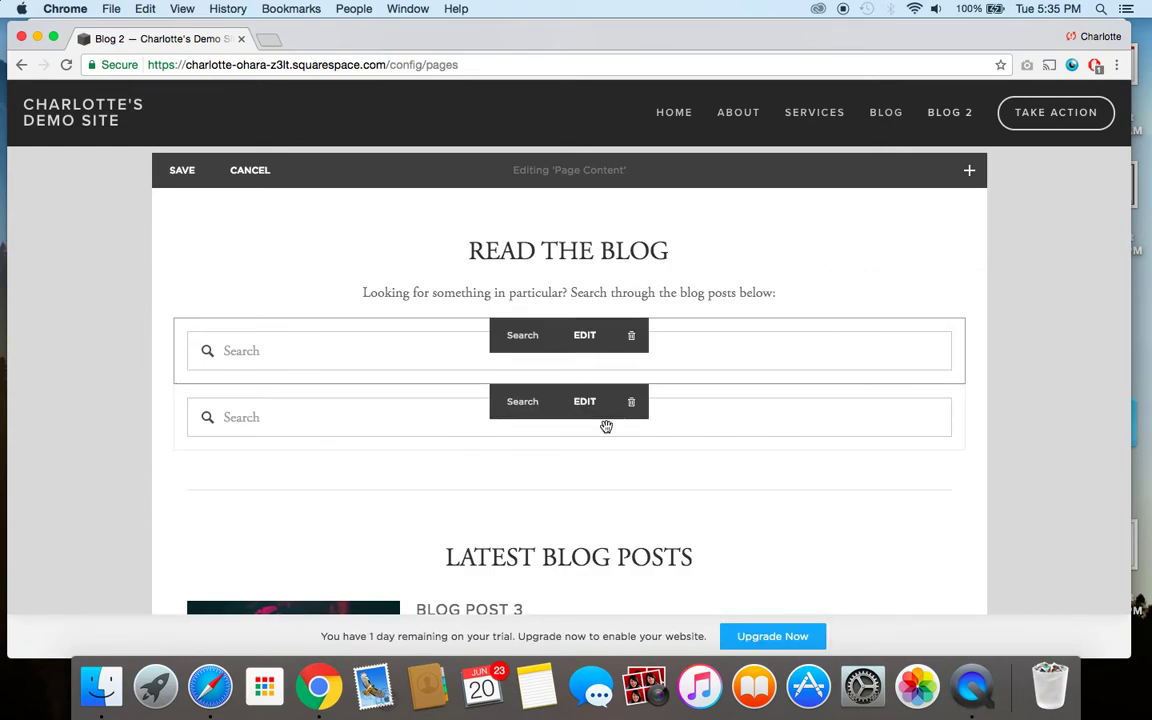
{"action": "left_click", "coordinate": [631, 401]}
{"action": "left_click", "coordinate": [689, 462]}
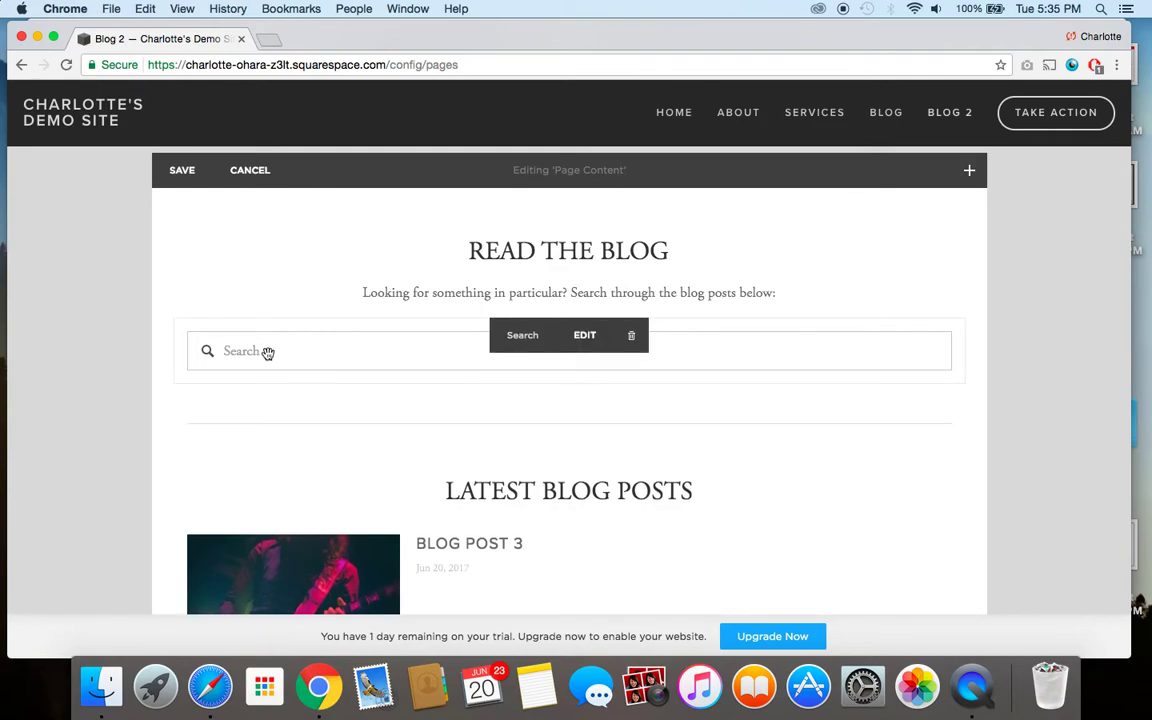
Scroll Blog 2 down to the footer search and back to the Latest Blog Posts list
{"action": "scroll", "coordinate": [283, 419], "scroll_direction": "down", "scroll_amount": 8}
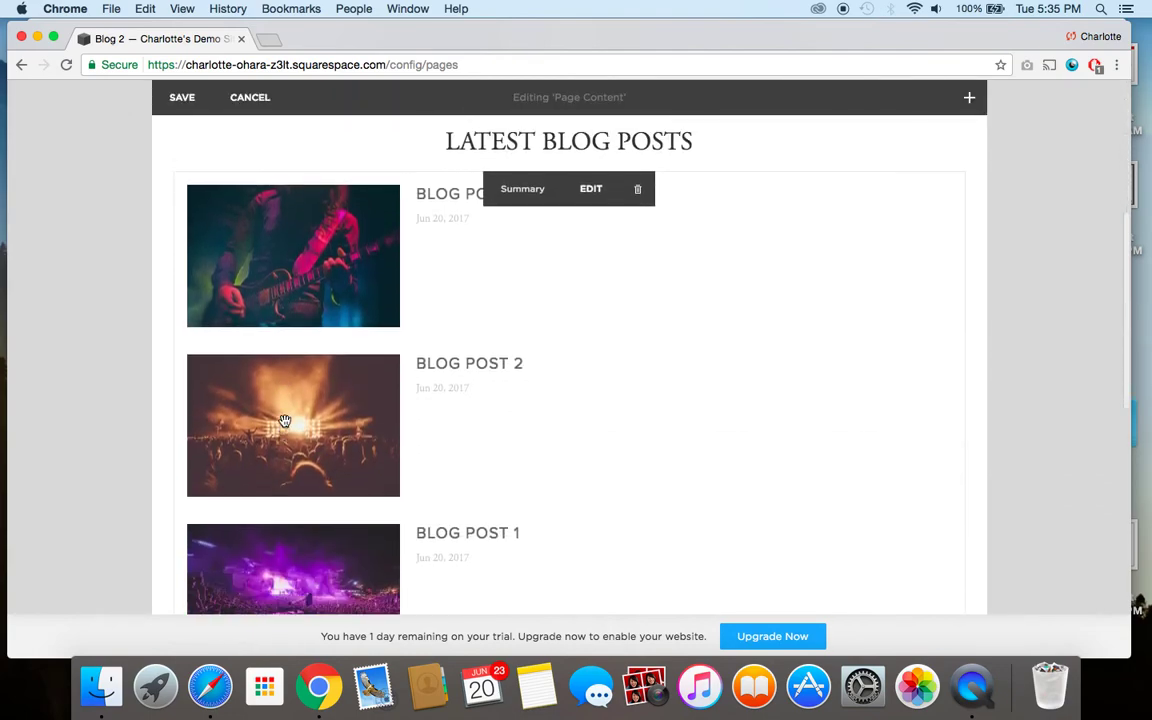
{"action": "scroll", "coordinate": [284, 421], "scroll_direction": "down", "scroll_amount": 5}
{"action": "scroll", "coordinate": [284, 421], "scroll_direction": "up", "scroll_amount": 10}
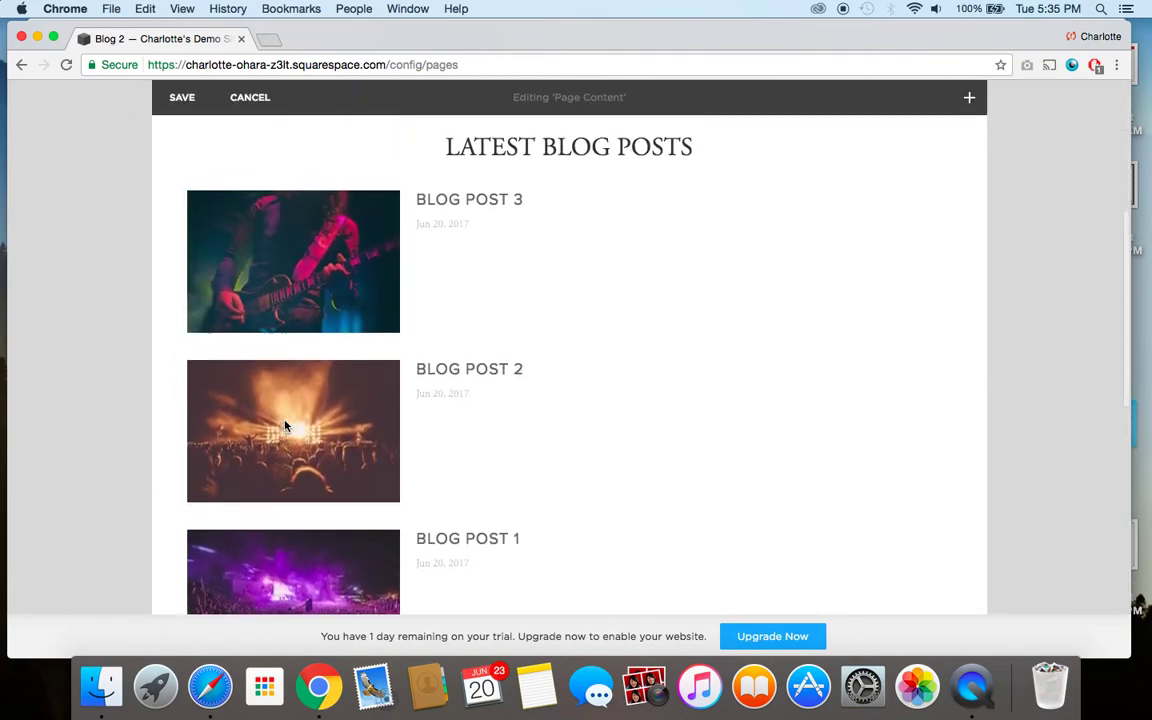
{"action": "scroll", "coordinate": [284, 421], "scroll_direction": "up", "scroll_amount": 1}
{"action": "scroll", "coordinate": [284, 421], "scroll_direction": "down", "scroll_amount": 2}
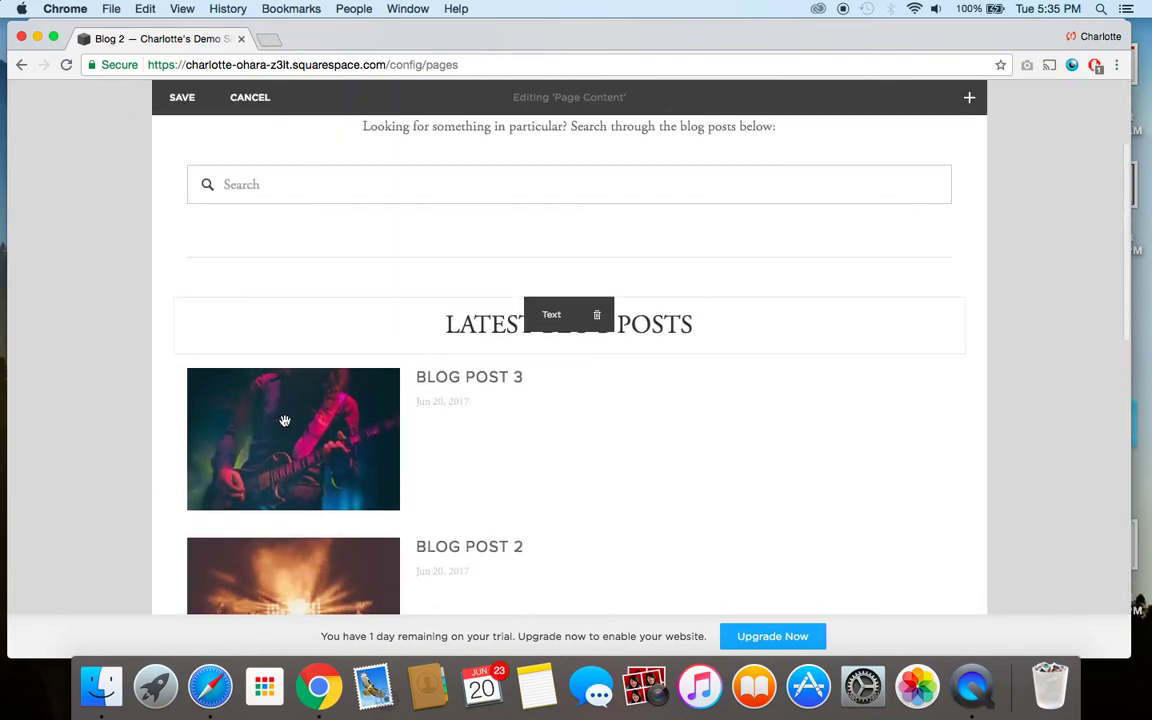
{"action": "scroll", "coordinate": [284, 421], "scroll_direction": "down", "scroll_amount": 10}
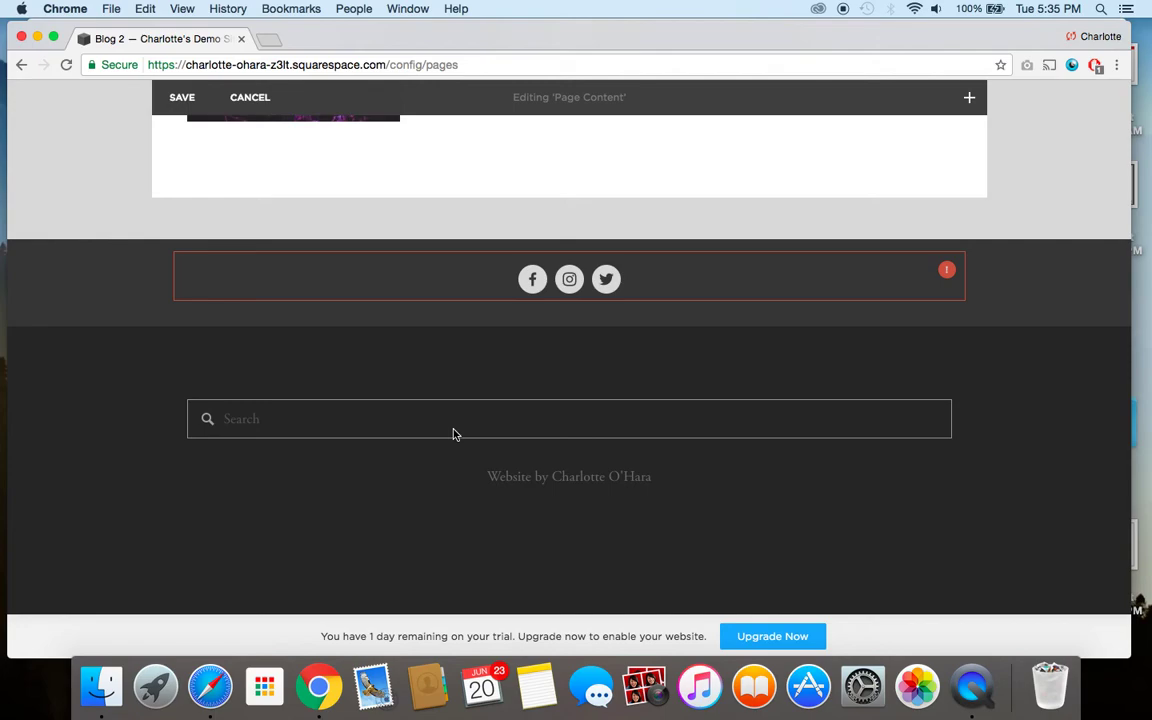
{"action": "scroll", "coordinate": [453, 433], "scroll_direction": "up", "scroll_amount": 10}
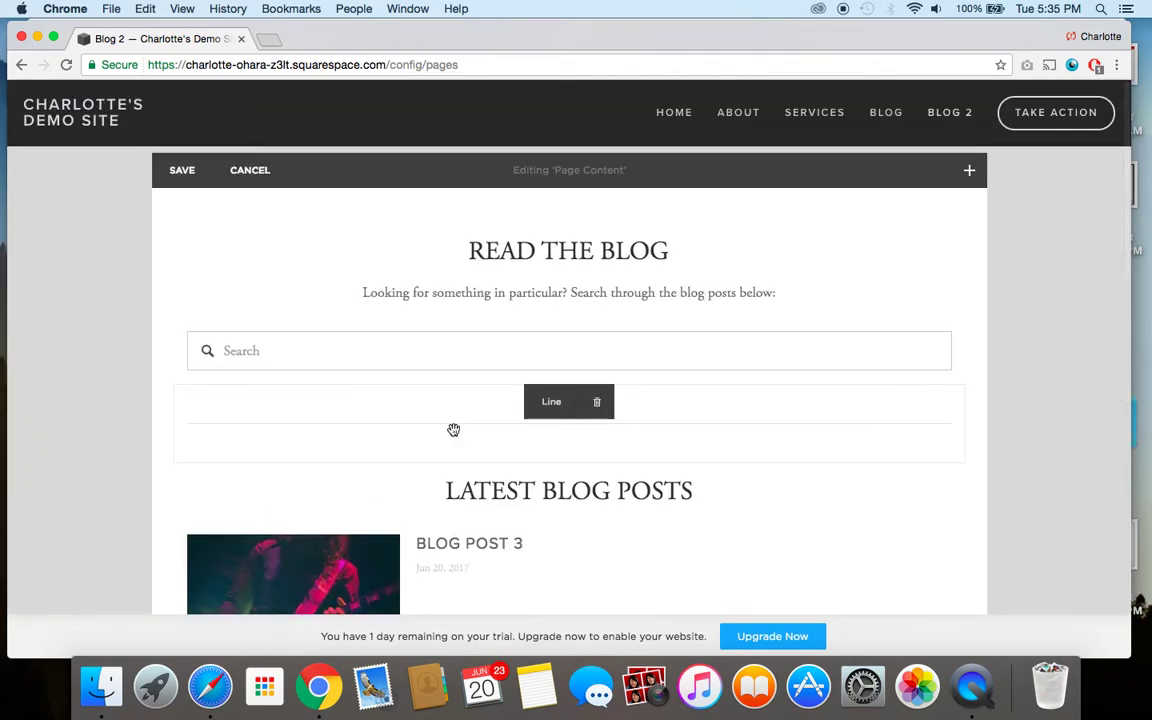
{"action": "scroll", "coordinate": [453, 430], "scroll_direction": "down", "scroll_amount": 3}
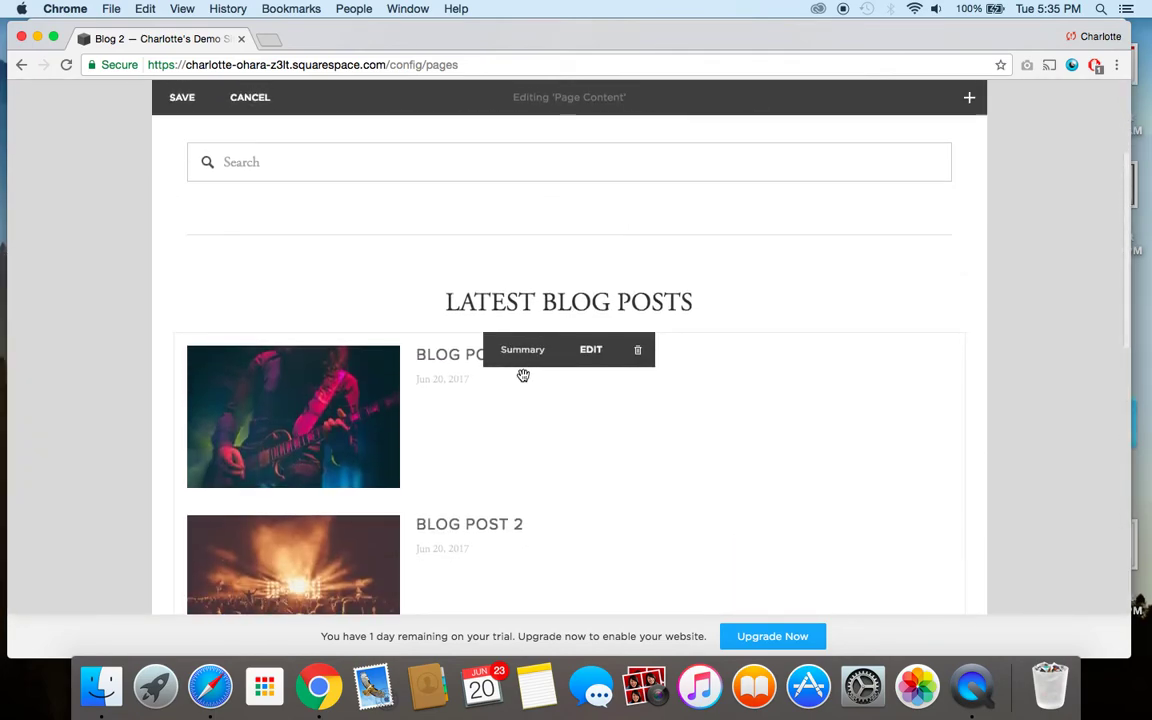
{"action": "scroll", "coordinate": [546, 363], "scroll_direction": "down", "scroll_amount": 1}
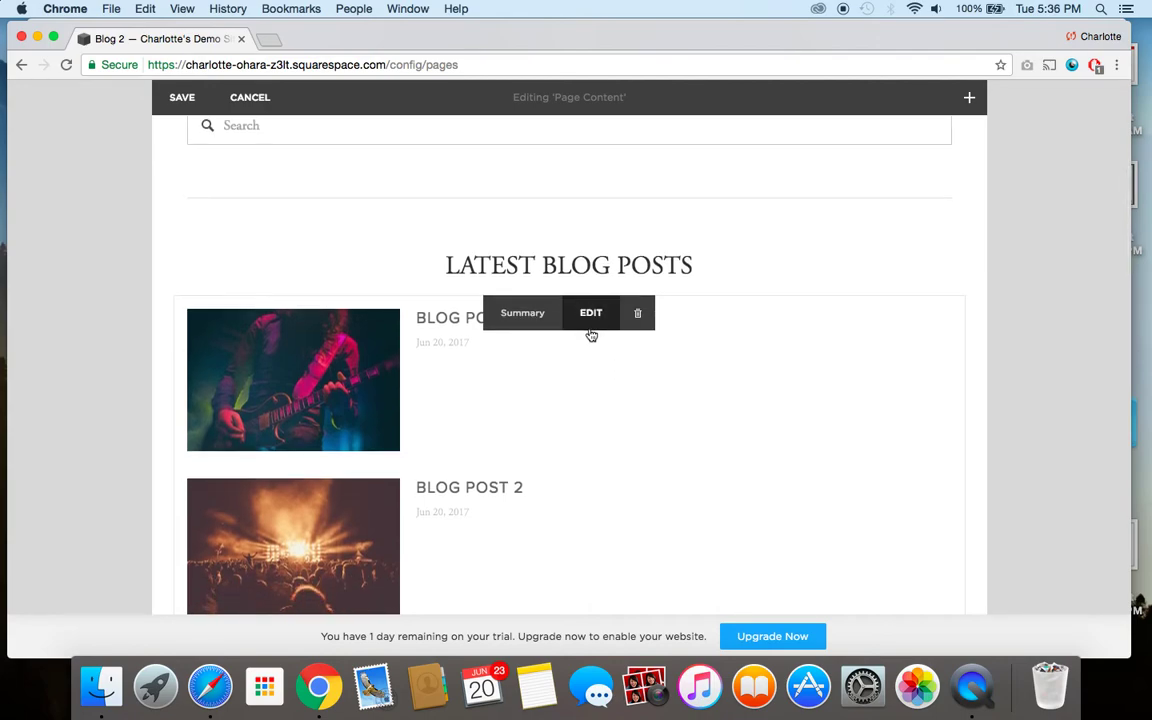
Add a List-style Summary block pulling posts from the Blog page
{"action": "left_click", "coordinate": [175, 296]}
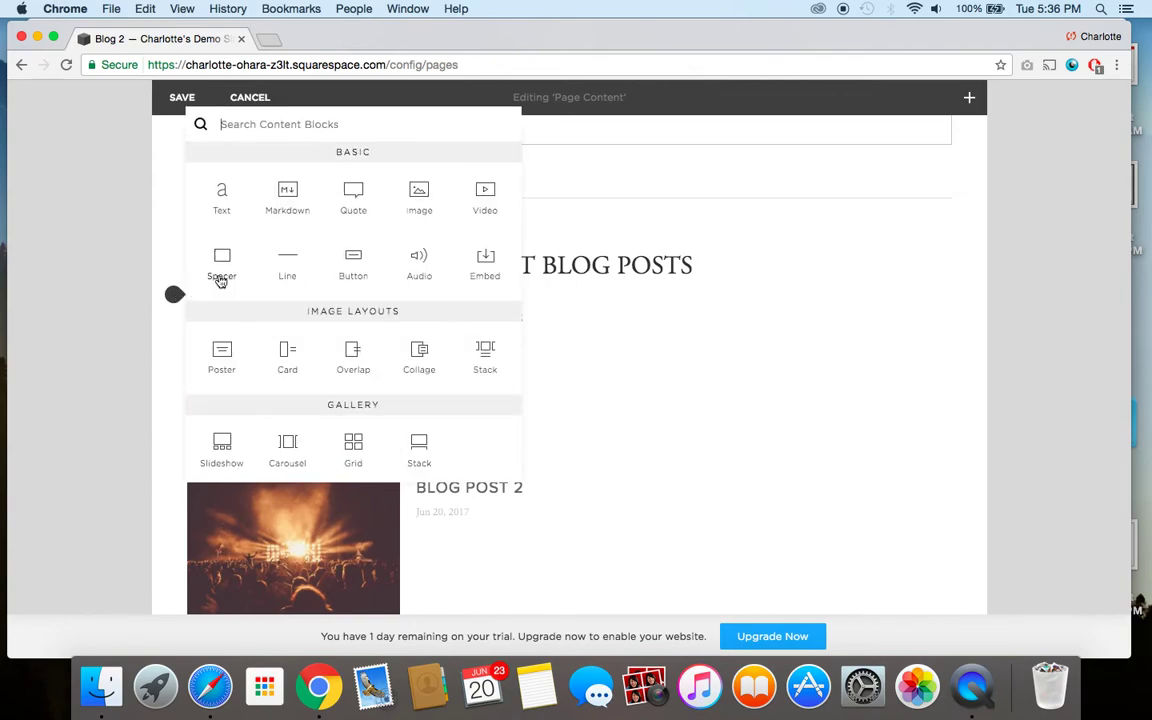
{"action": "scroll", "coordinate": [345, 245], "scroll_direction": "down", "scroll_amount": 5}
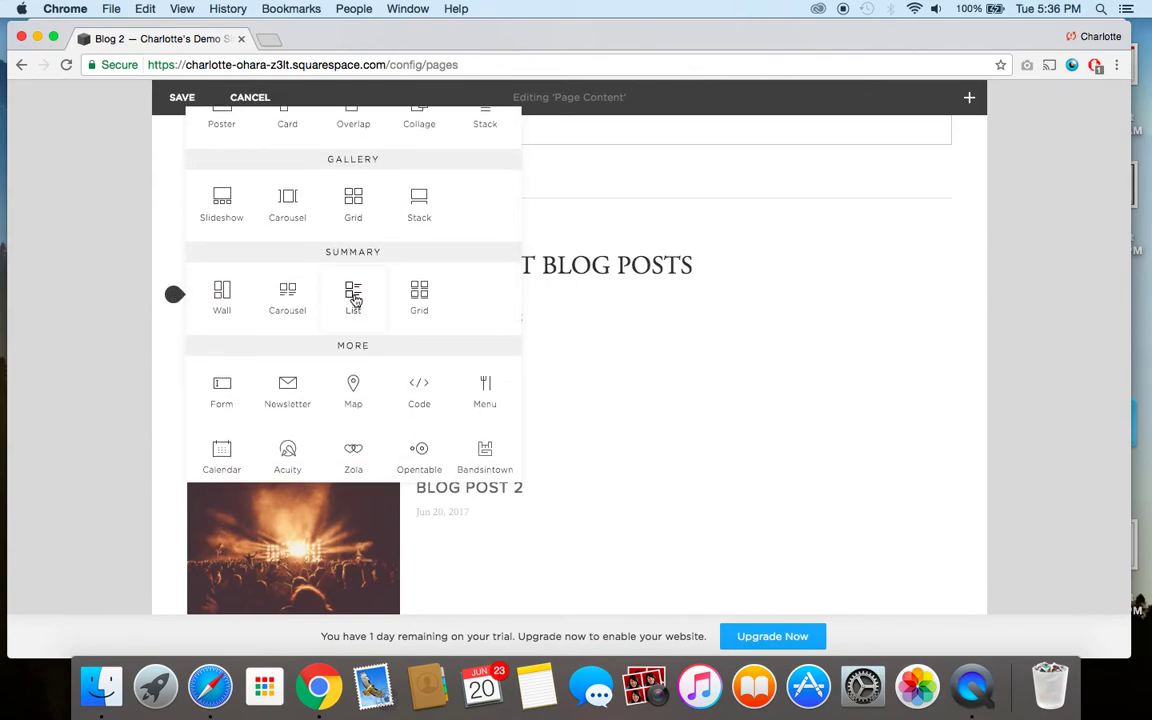
{"action": "left_click", "coordinate": [355, 300]}
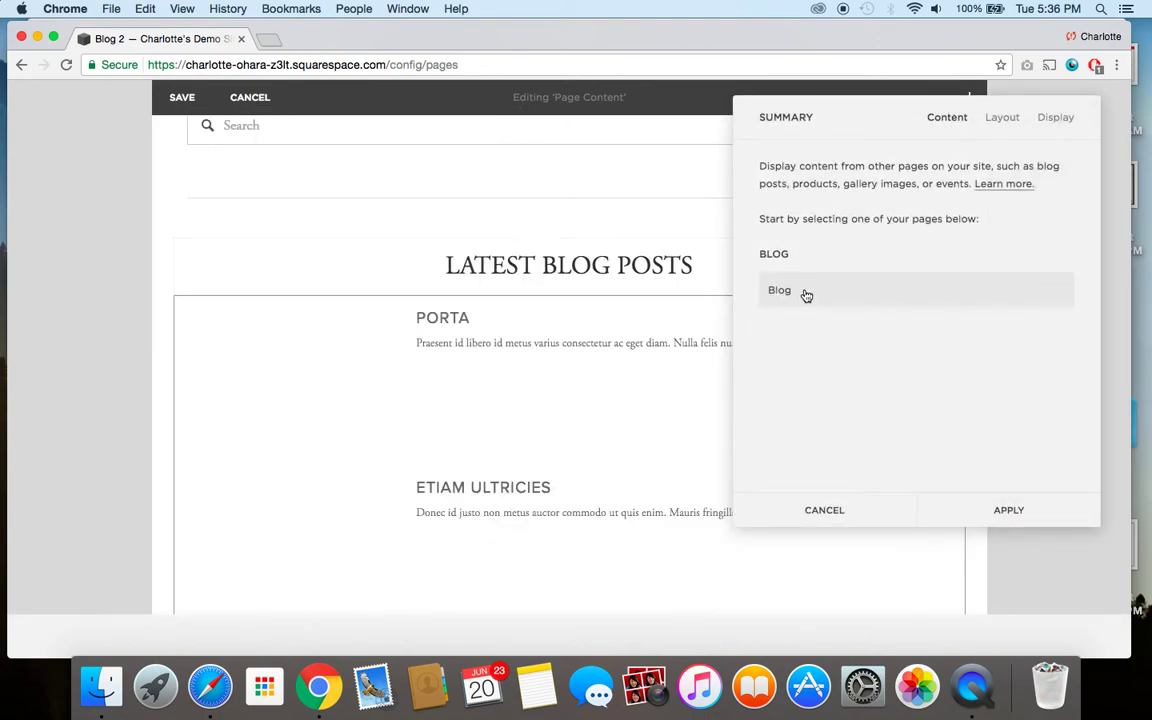
{"action": "left_click", "coordinate": [806, 295]}
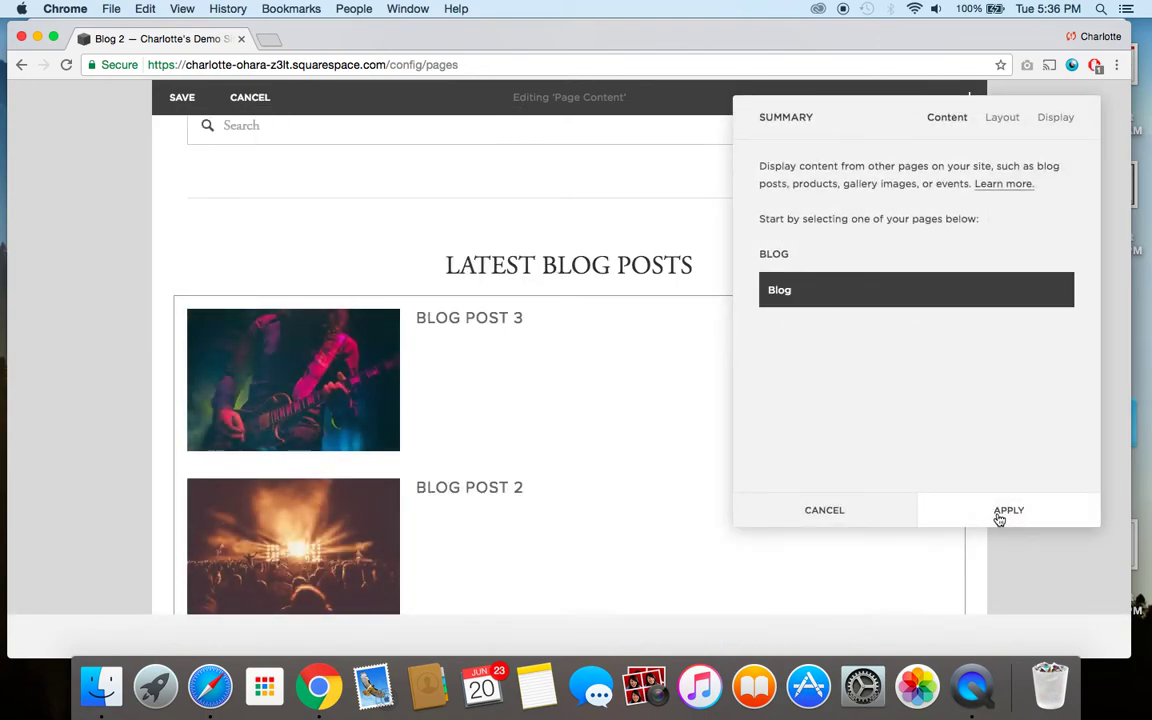
{"action": "left_click", "coordinate": [998, 514]}
Delete the old Latest Blog Posts summary block and confirm the removal
{"action": "scroll", "coordinate": [557, 474], "scroll_direction": "down", "scroll_amount": 5}
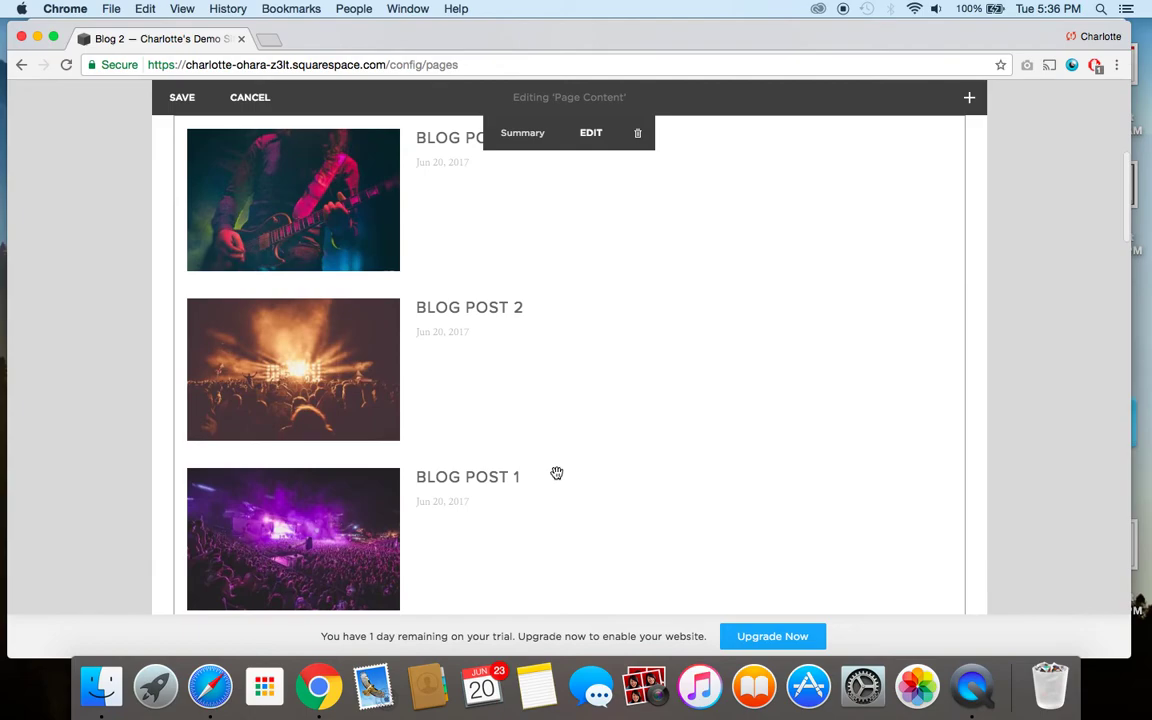
{"action": "mouse_move", "coordinate": [555, 471]}
{"action": "scroll", "coordinate": [555, 472], "scroll_direction": "down", "scroll_amount": 3}
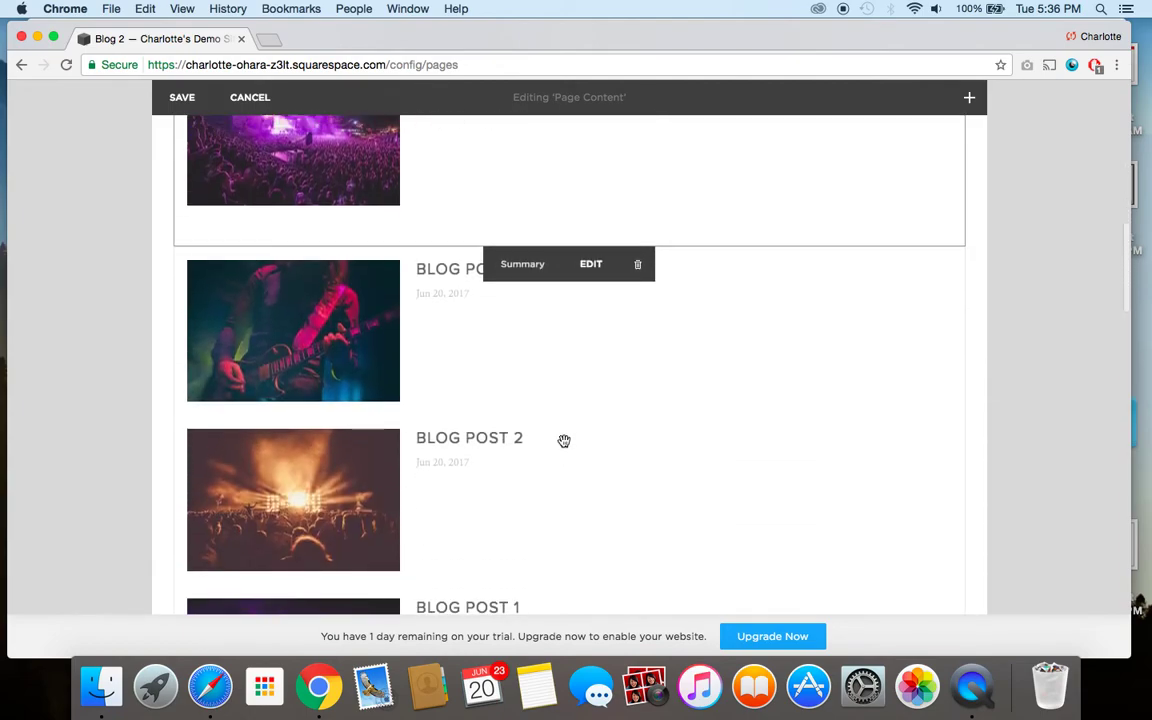
{"action": "left_click", "coordinate": [633, 268]}
{"action": "left_click", "coordinate": [676, 311]}
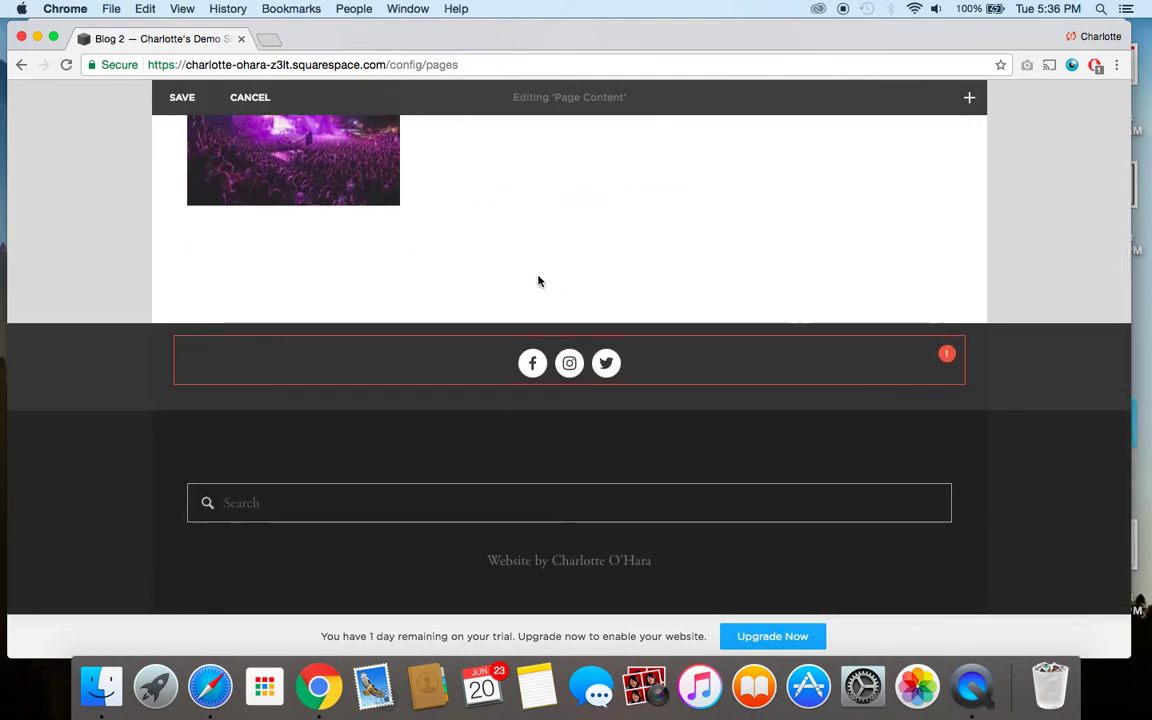
{"action": "scroll", "coordinate": [538, 281], "scroll_direction": "up", "scroll_amount": 10}
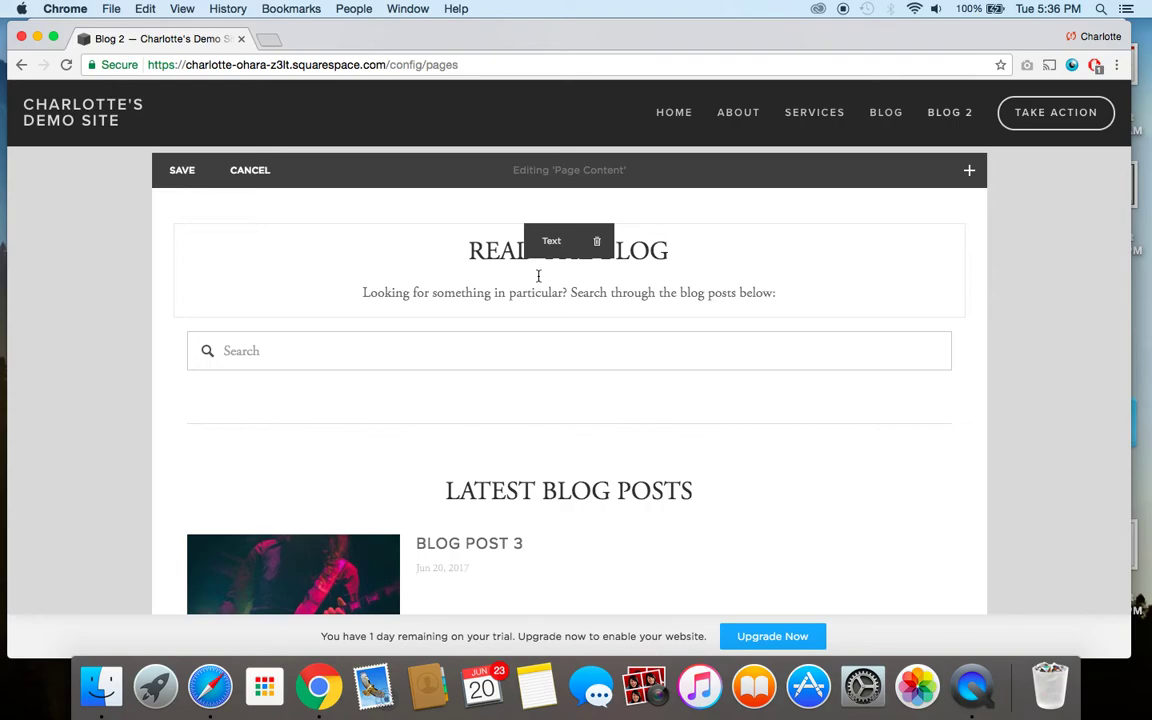
{"action": "scroll", "coordinate": [538, 276], "scroll_direction": "down", "scroll_amount": 10}
{"action": "scroll", "coordinate": [538, 276], "scroll_direction": "up", "scroll_amount": 10}
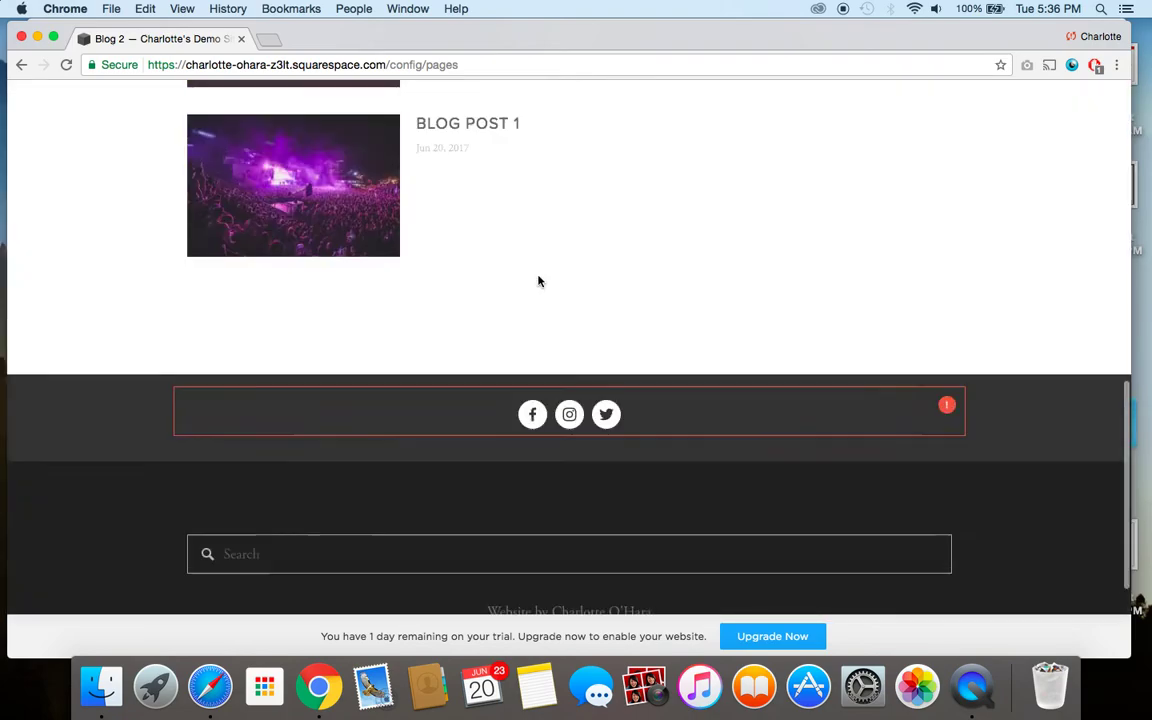
{"action": "scroll", "coordinate": [538, 276], "scroll_direction": "down", "scroll_amount": 1}
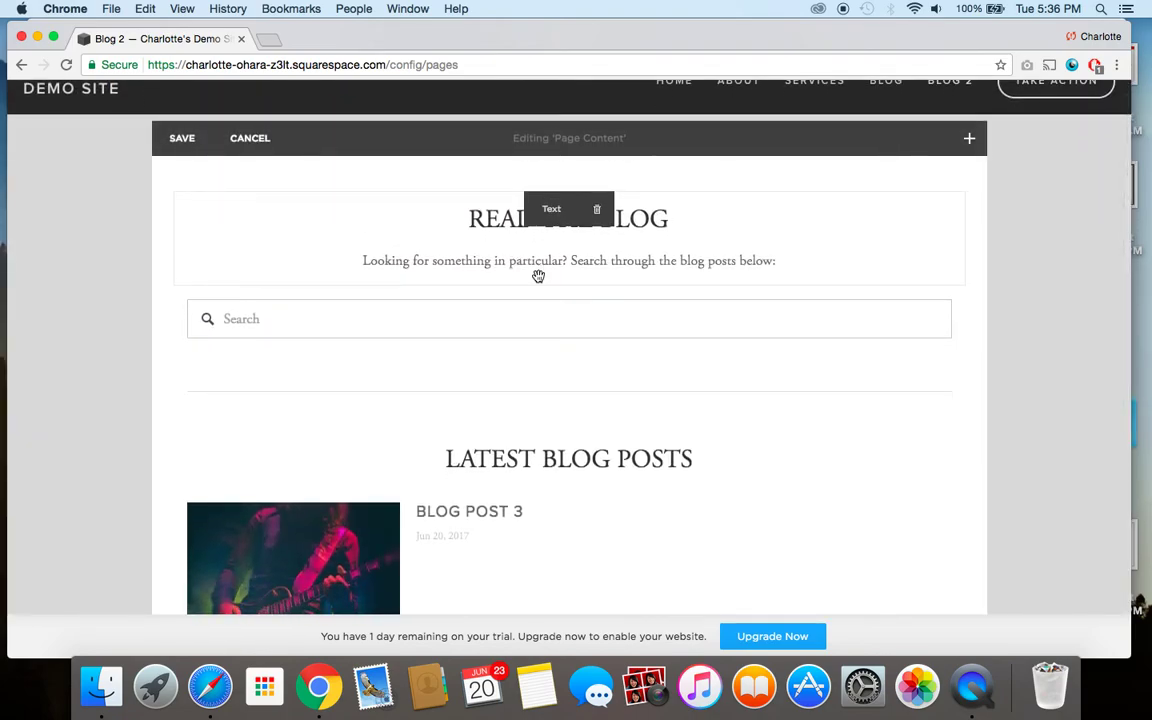